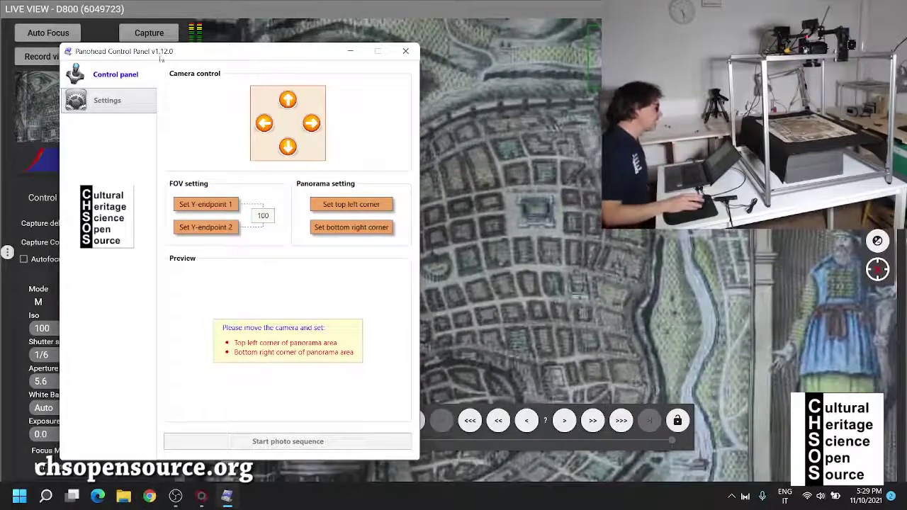
- Set the camera's image compression to RAW in the main capture window, then reopen the live view
left_click_drag(201, 57, 230, 60)
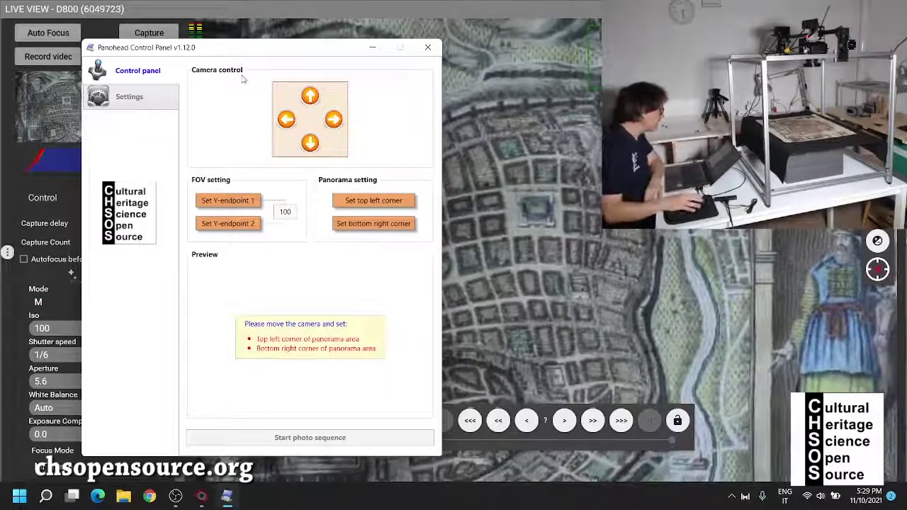
left_click_drag(260, 52, 428, 54)
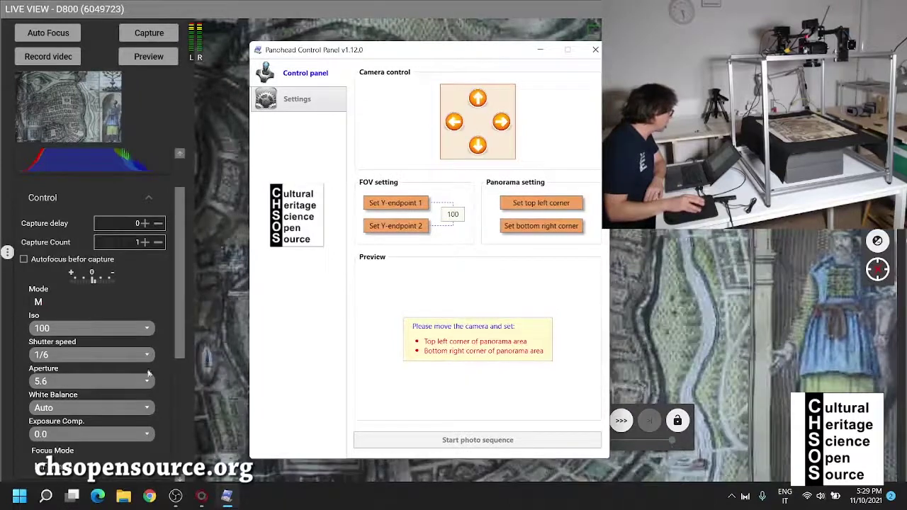
mouse_move(177, 326)
left_mouse_down()
mouse_move(173, 360)
mouse_move(170, 332)
mouse_move(168, 339)
left_mouse_up()
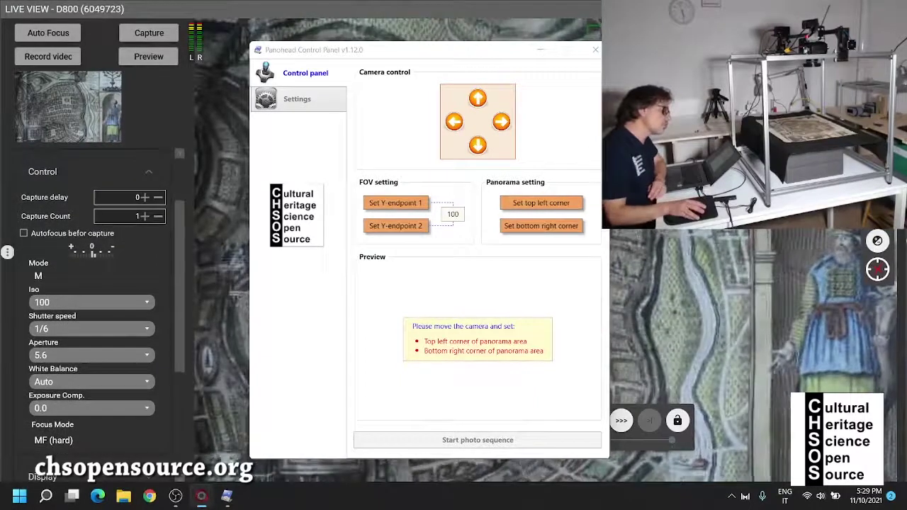
left_click(503, 146)
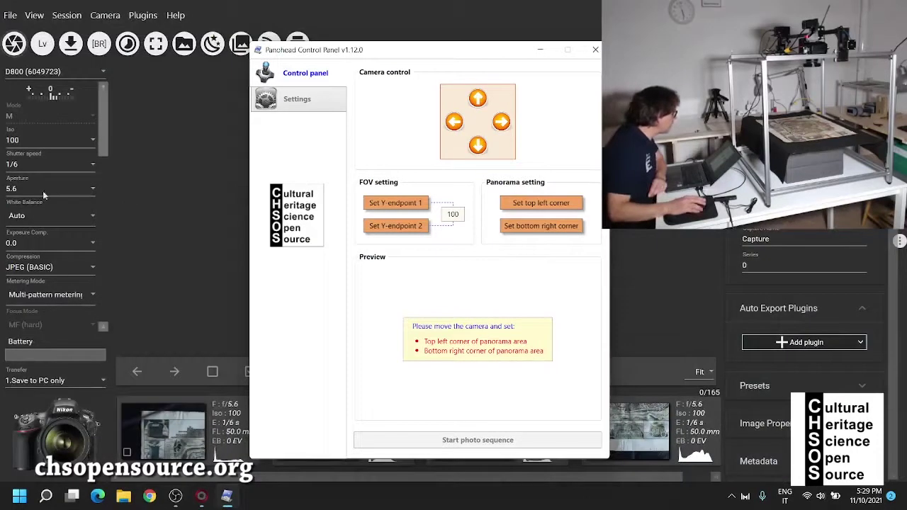
left_click(43, 270)
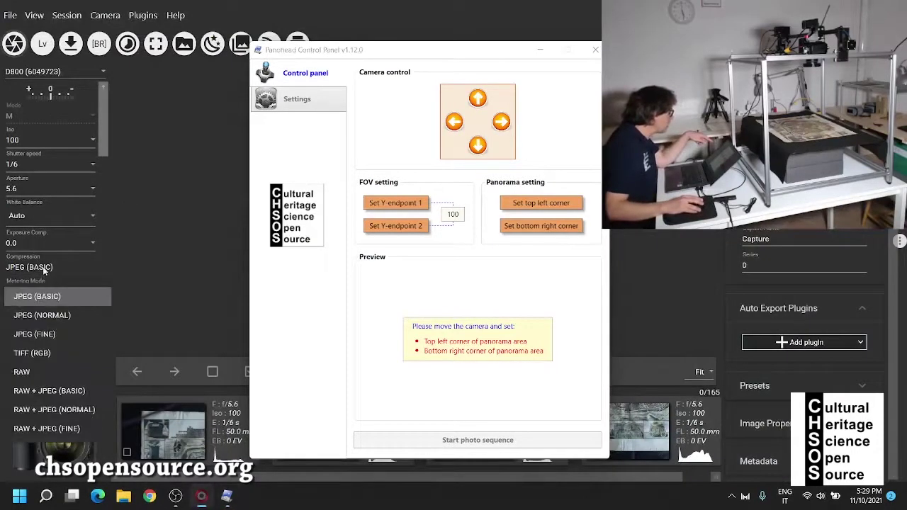
left_click(49, 372)
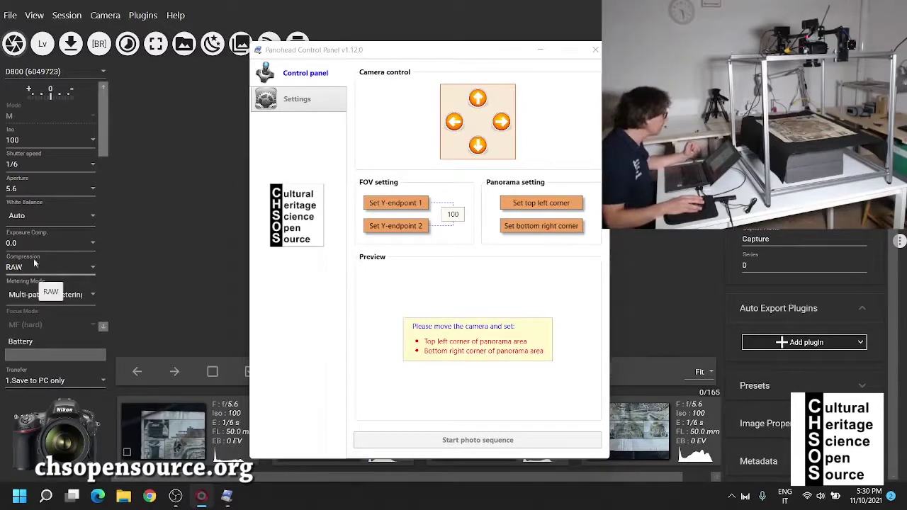
left_click(43, 44)
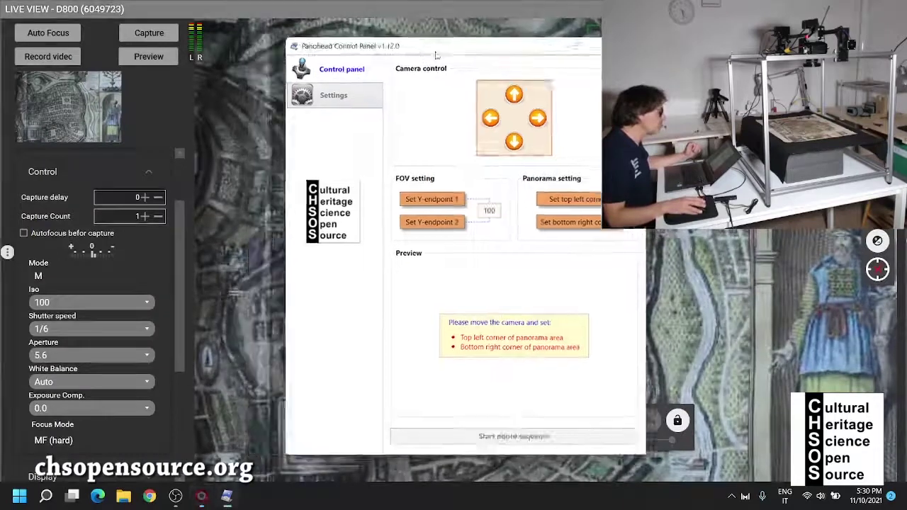
- Move the Panohead Control Panel clear of the live view and try moving the camera up across the map
mouse_move(392, 60)
left_mouse_down()
mouse_move(644, 55)
mouse_move(254, 65)
mouse_move(461, 63)
mouse_move(411, 59)
left_mouse_up()
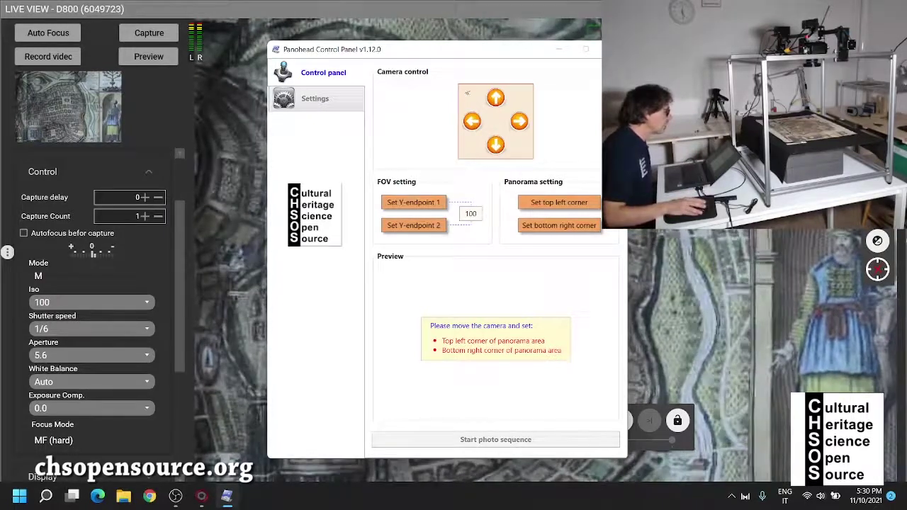
left_click_drag(475, 52, 183, 152)
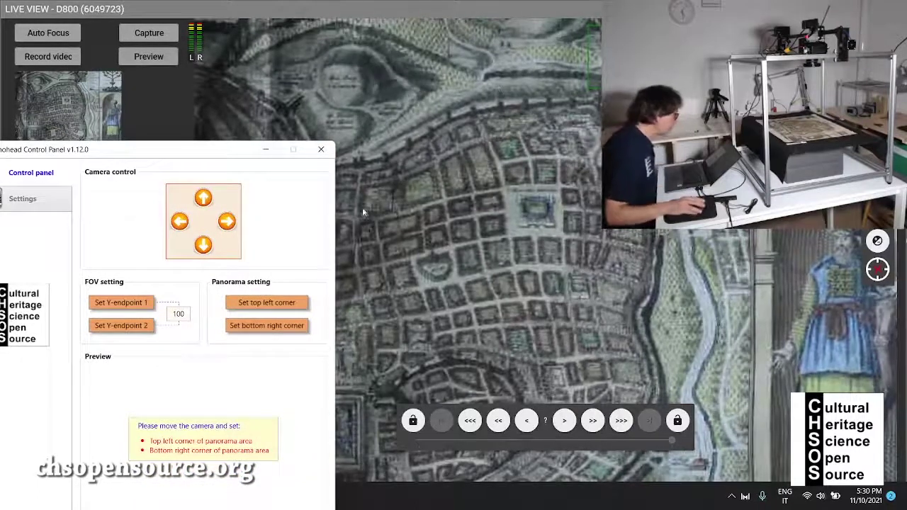
left_click(202, 198)
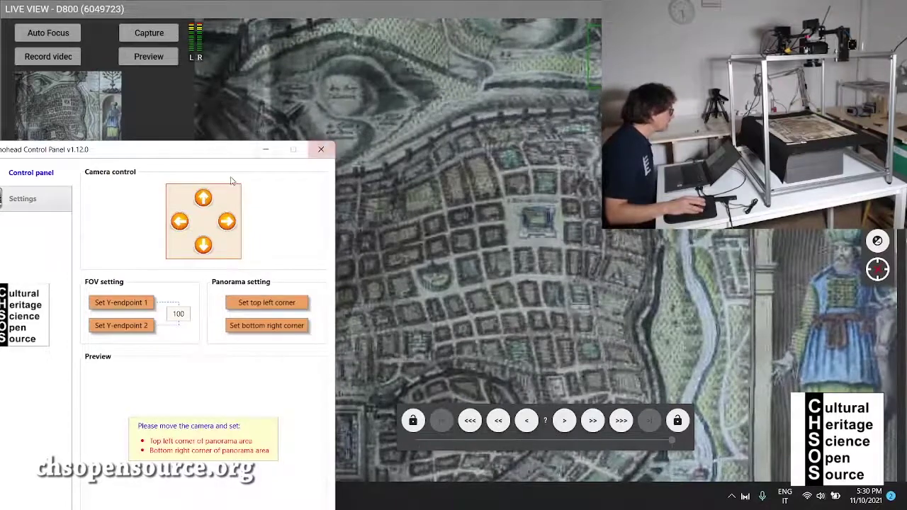
left_click(204, 199)
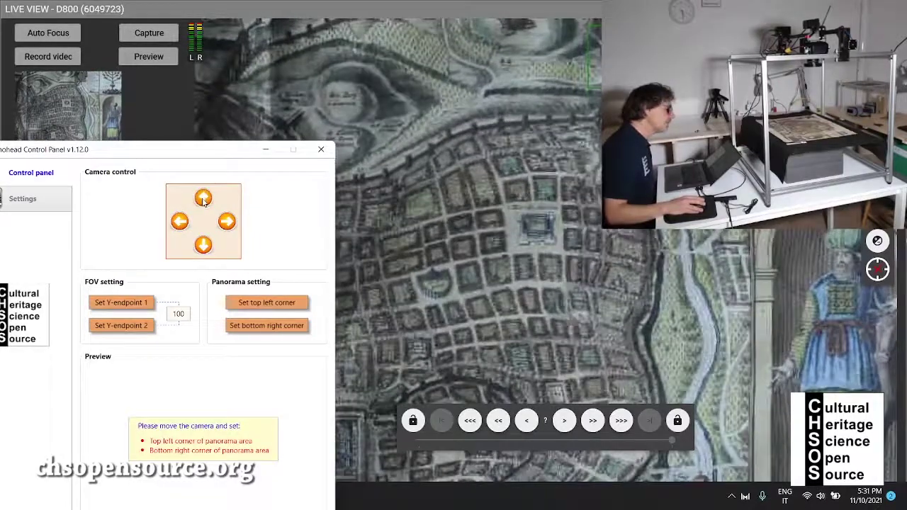
left_click(203, 199)
left_click(203, 199)
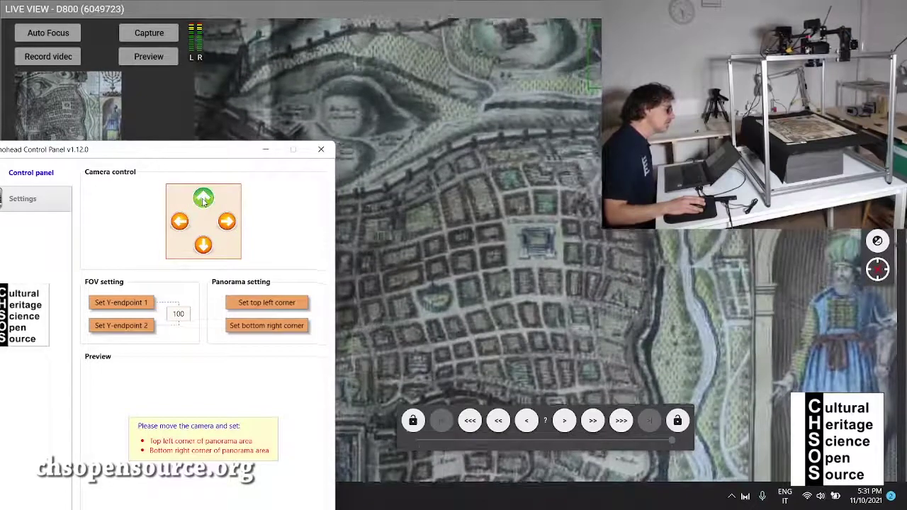
left_click(203, 199)
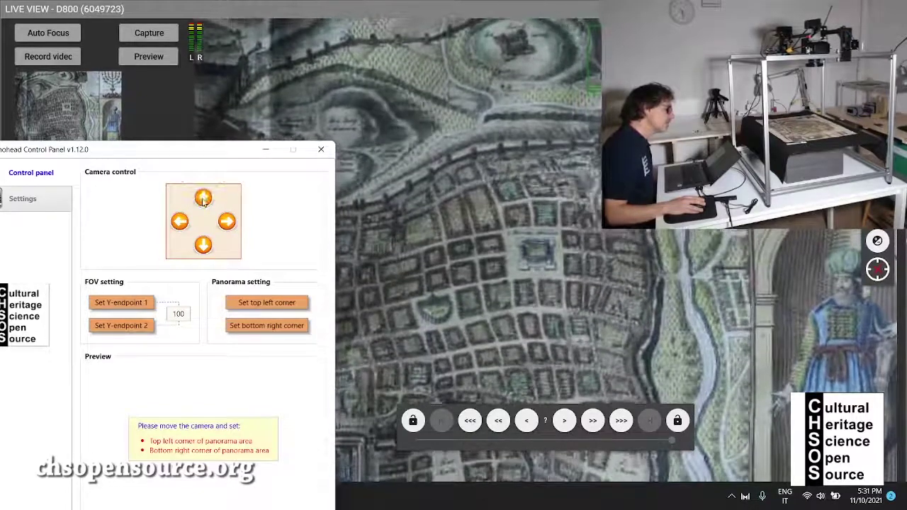
left_click(203, 199)
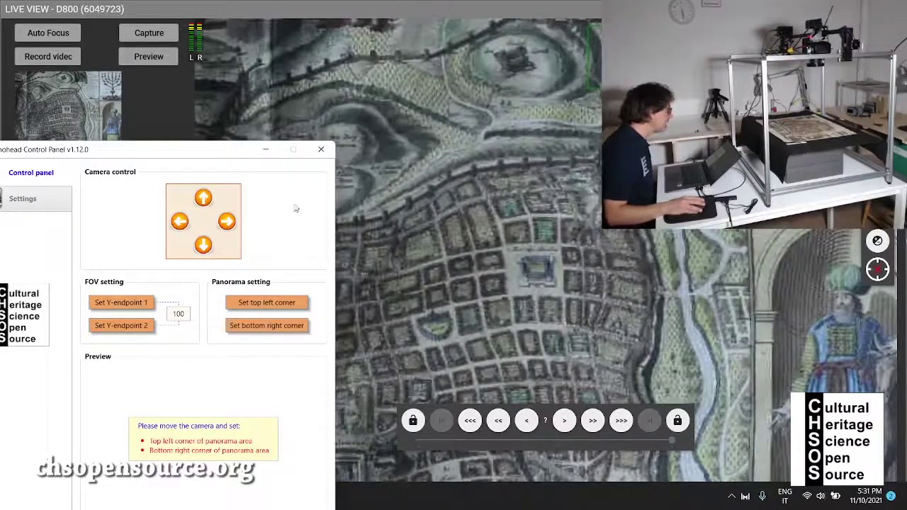
- Move the camera down over the map and set Y-endpoint 1 for the field of view
left_click(204, 244)
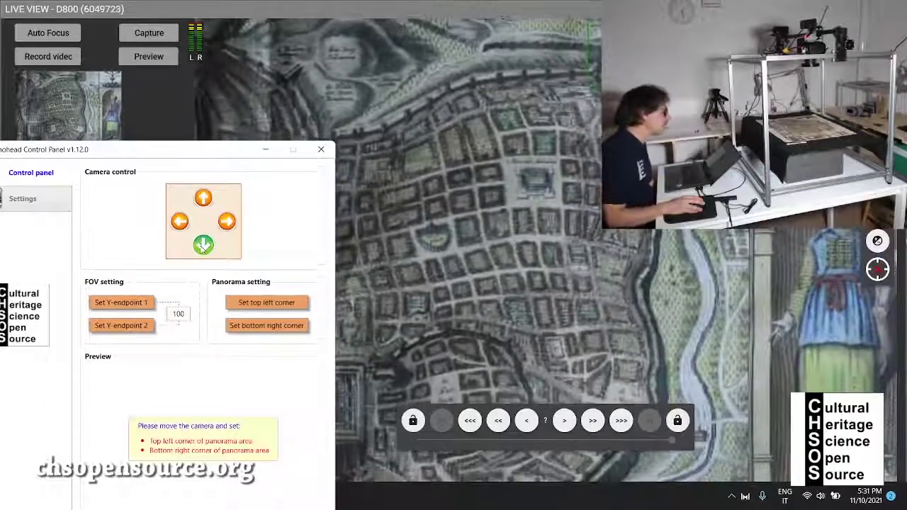
left_click(202, 245)
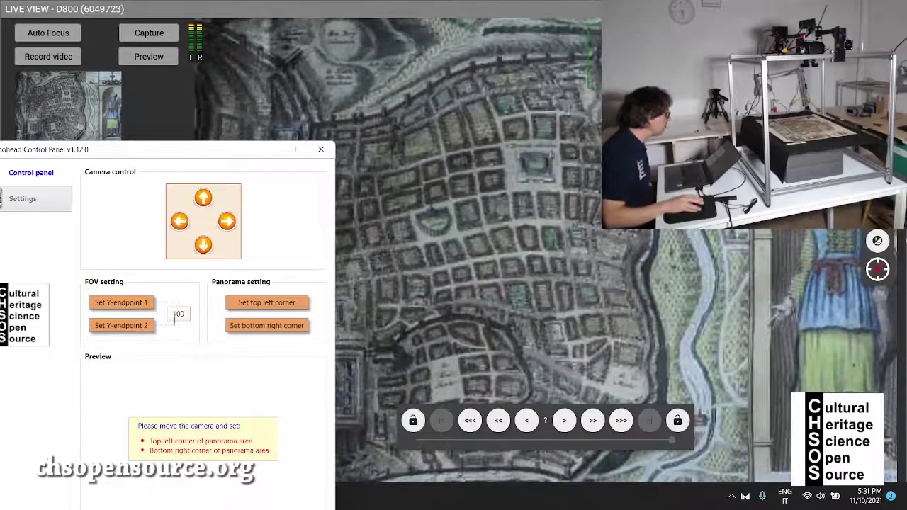
left_click_drag(225, 162, 252, 117)
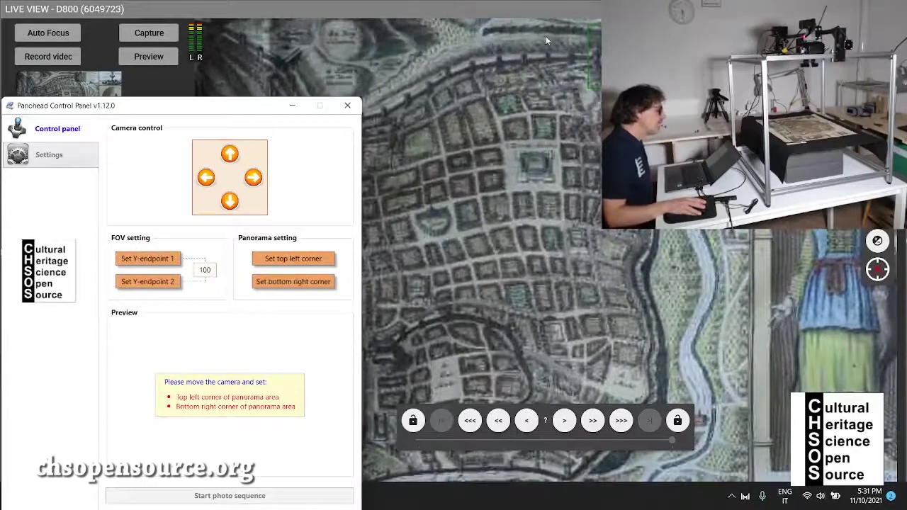
left_click(147, 258)
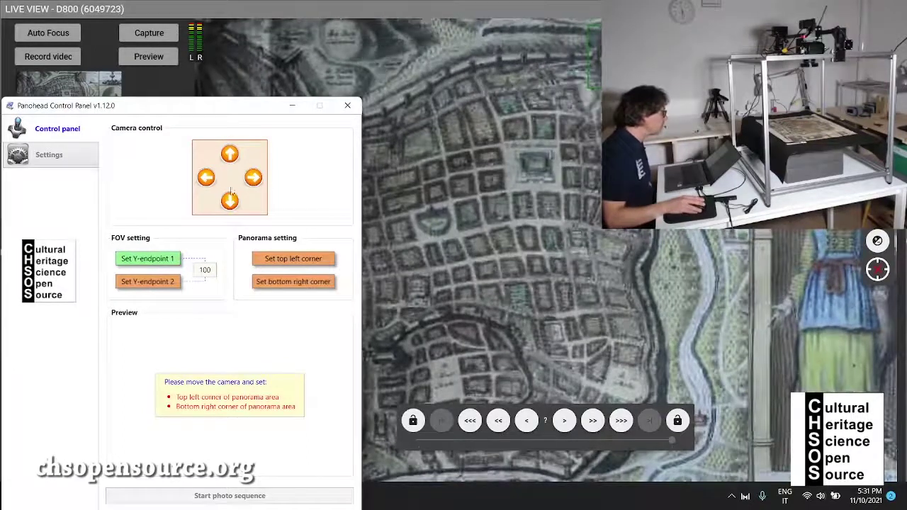
- Move the camera up to the map's upper edge and set Y-endpoint 2 for the field of view
left_click(230, 155)
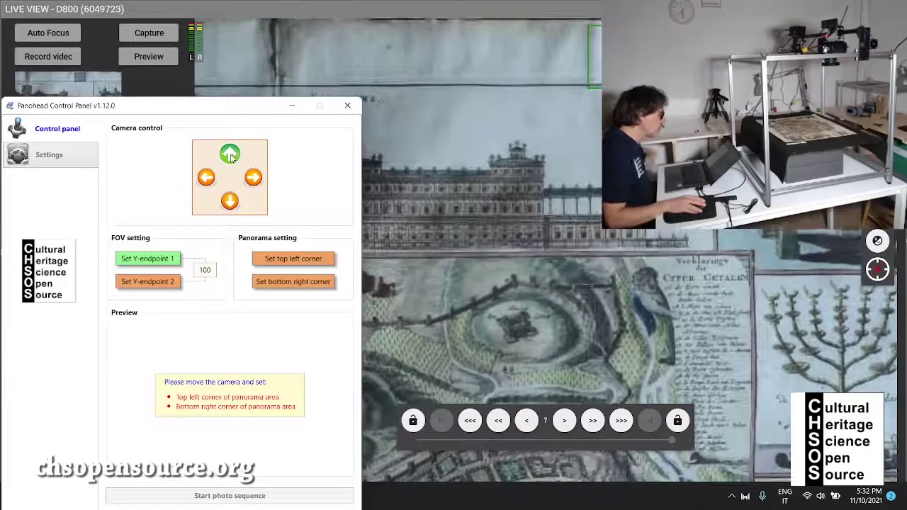
left_click(230, 155)
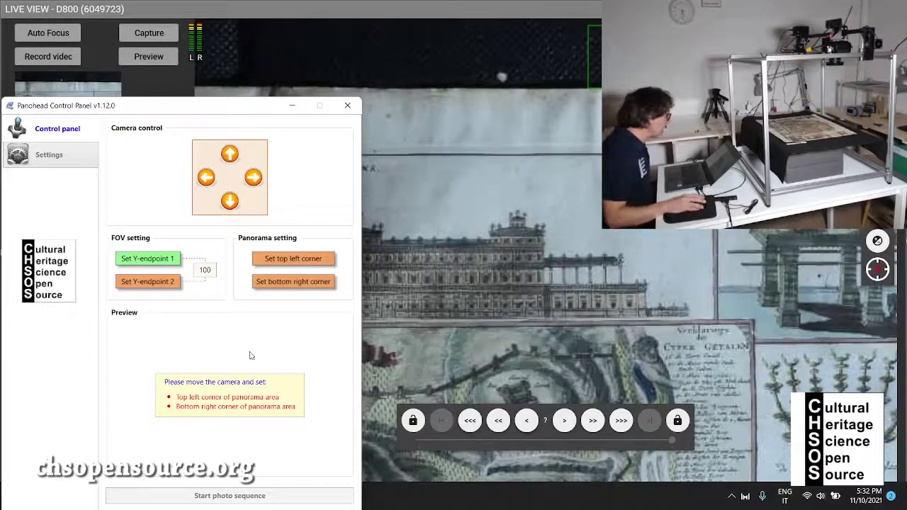
left_click(130, 283)
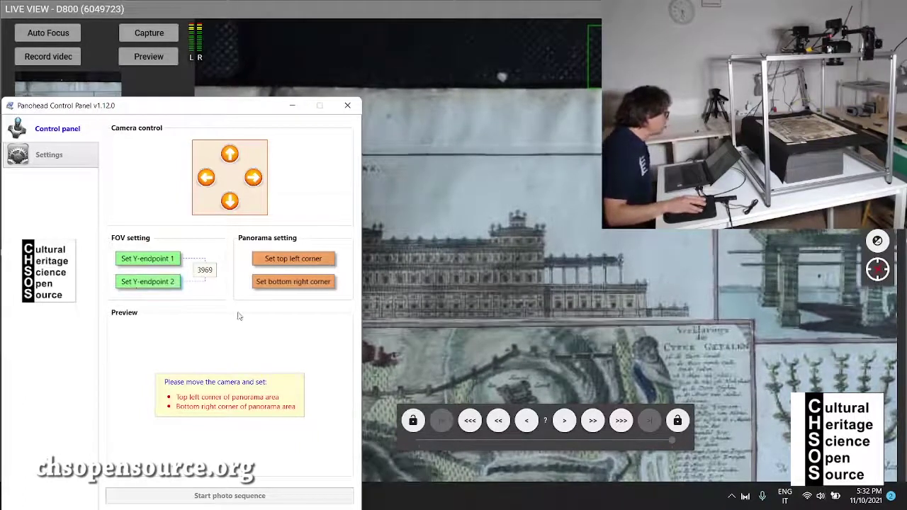
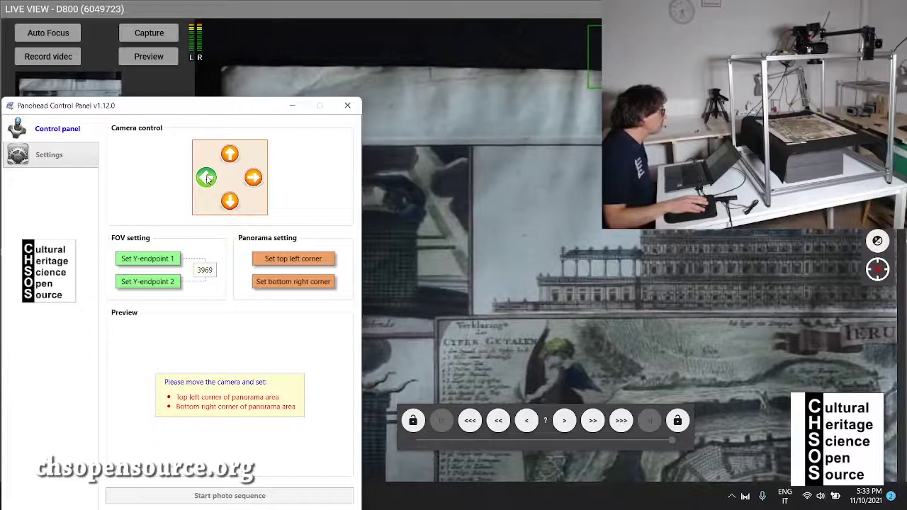
- Move the camera left to the map's upper-left corner and set it as the panorama's top left corner
left_click_drag(198, 105, 554, 119)
left_click(559, 192)
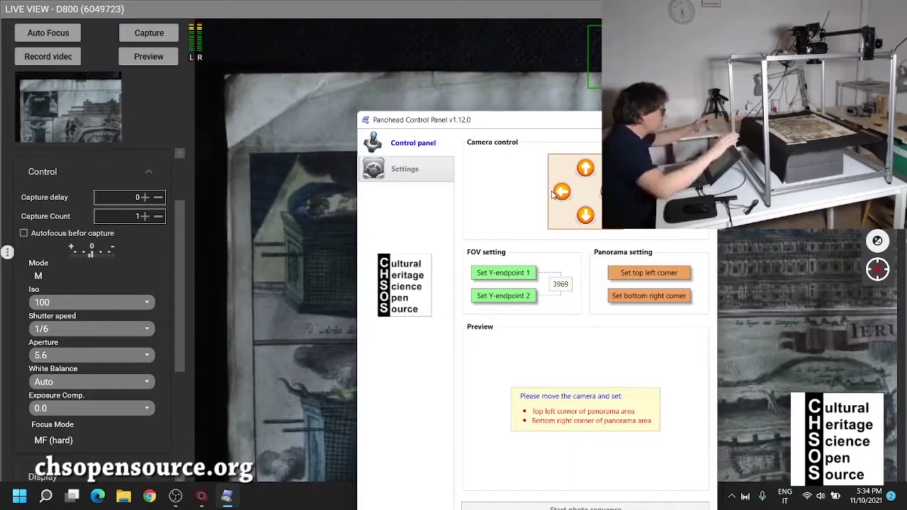
left_click(646, 276)
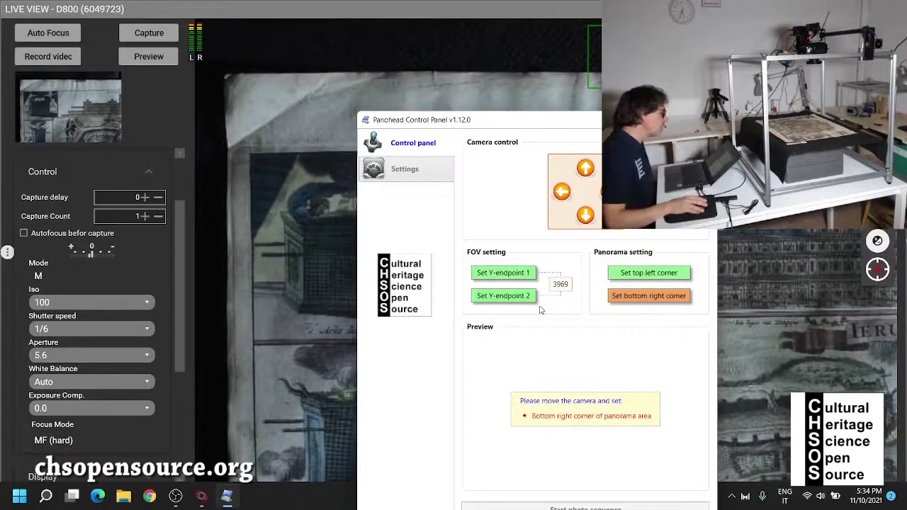
- Move the camera to the map's lower-right corner and set it as the panorama's bottom right corner
left_click(583, 217)
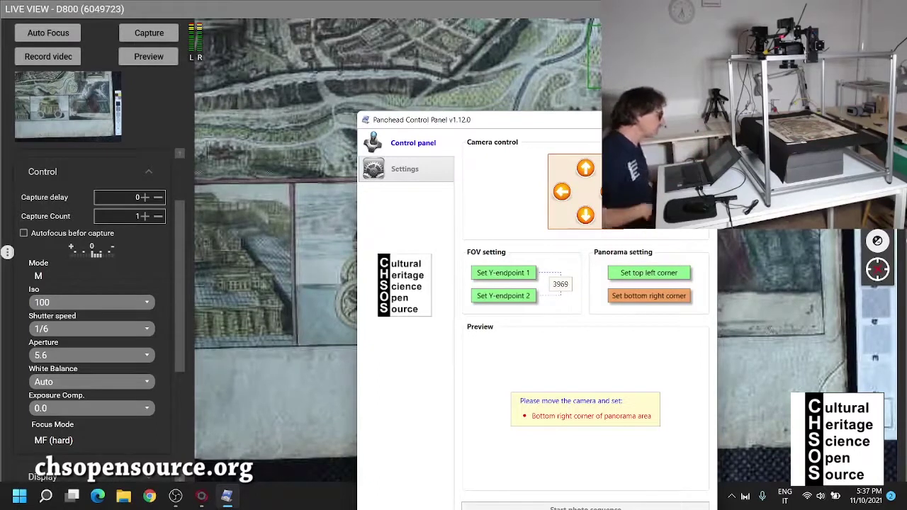
left_click(634, 299)
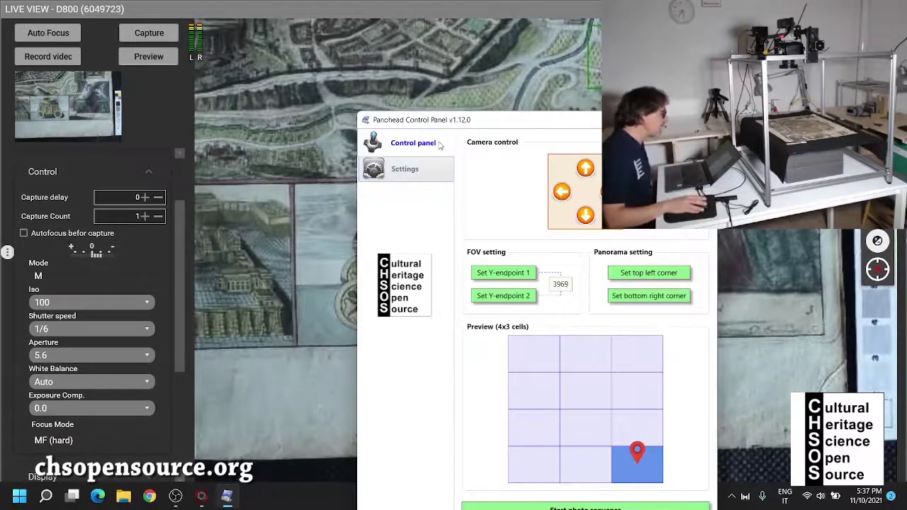
left_click_drag(467, 124, 251, 99)
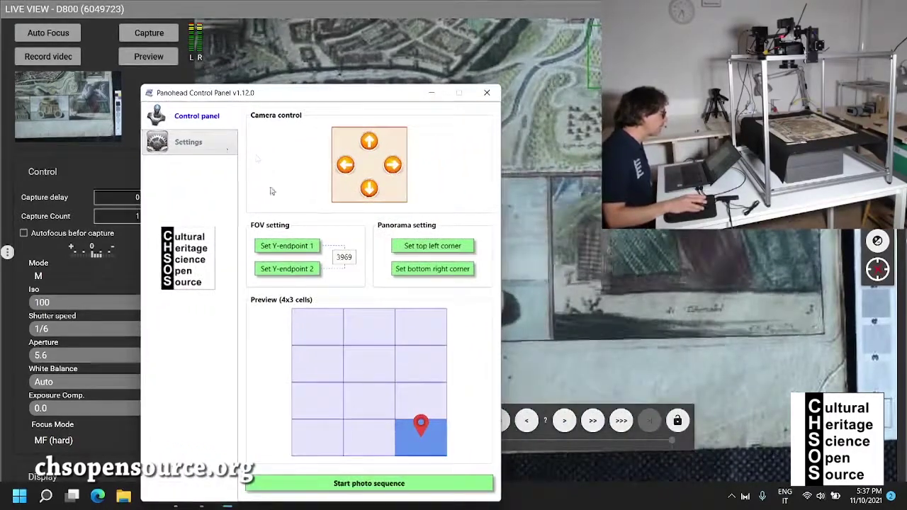
- Enable zig-zag control and set the photo shooting delays to 5 s before shooting and 2 s after shooting
left_click(213, 150)
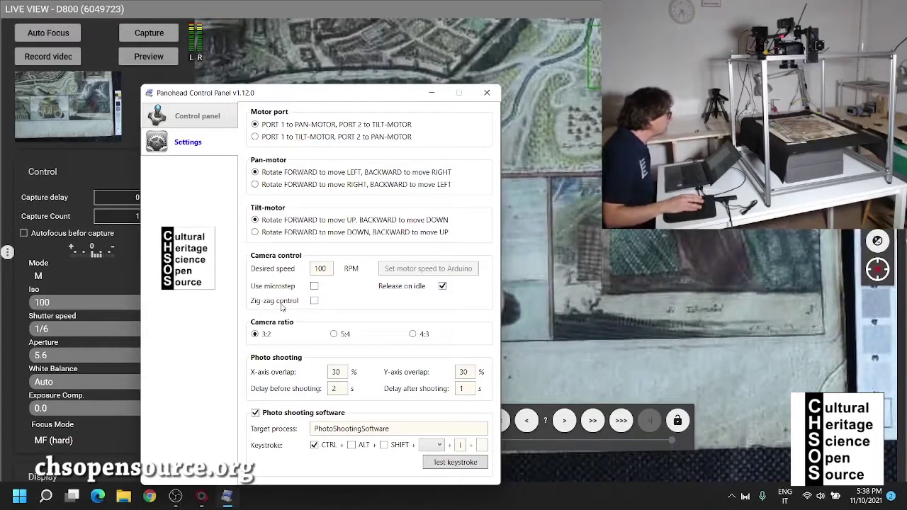
left_click(314, 303)
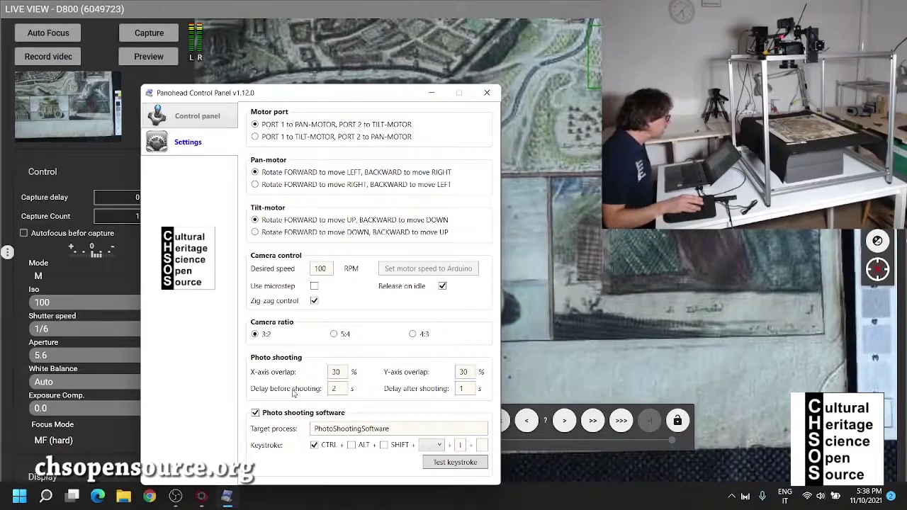
left_click(340, 388)
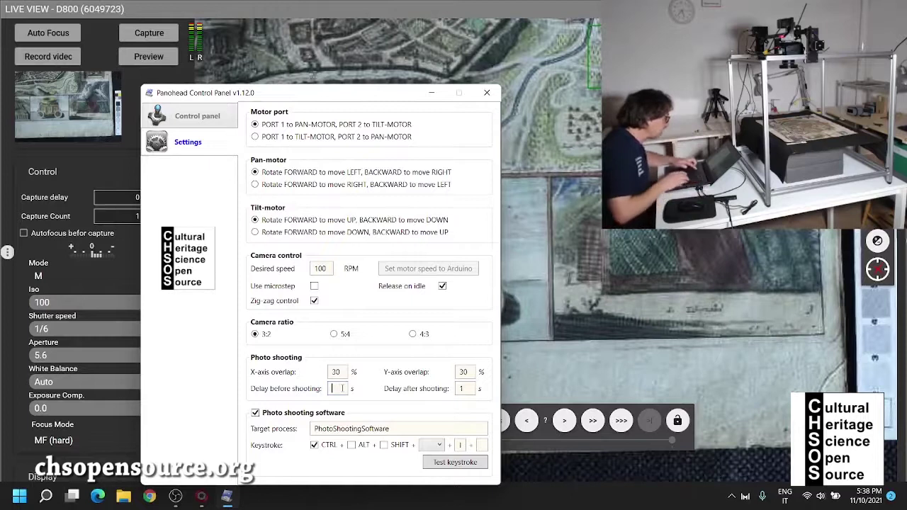
type("4")
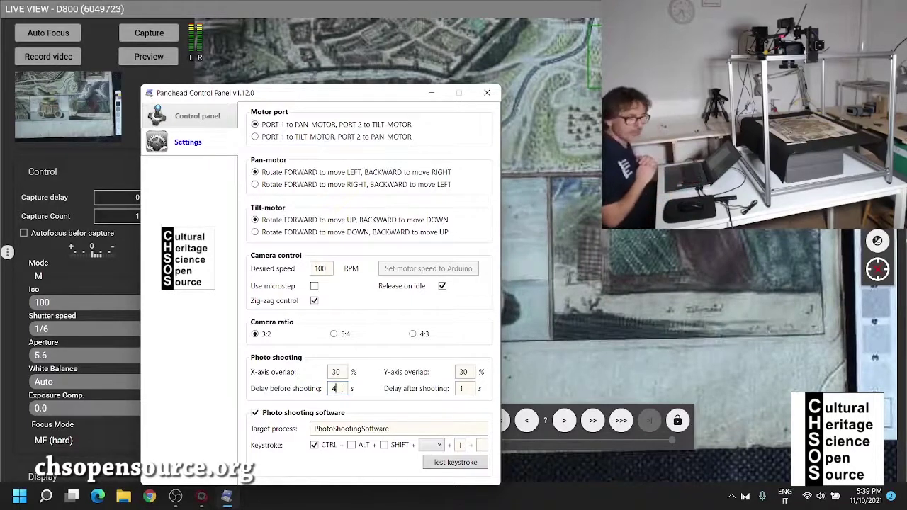
key("BackSpace")
type("5")
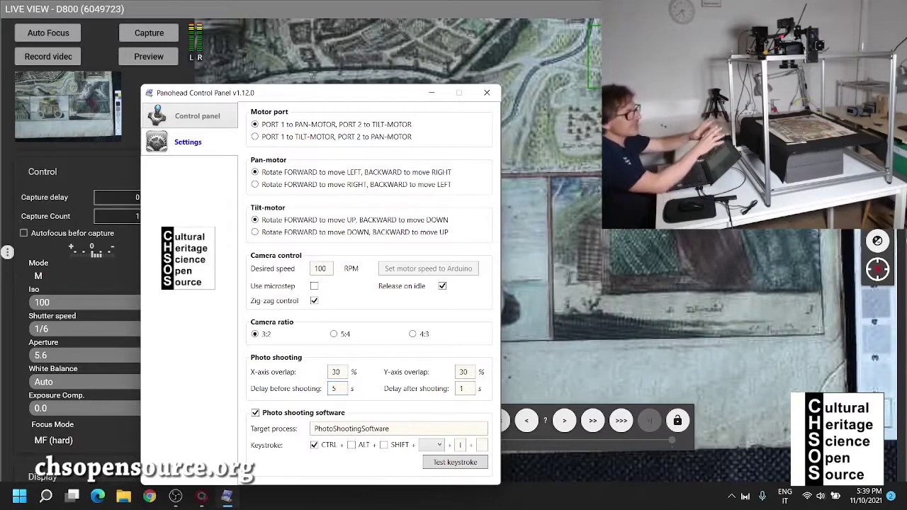
left_click(470, 388)
key("BackSpace")
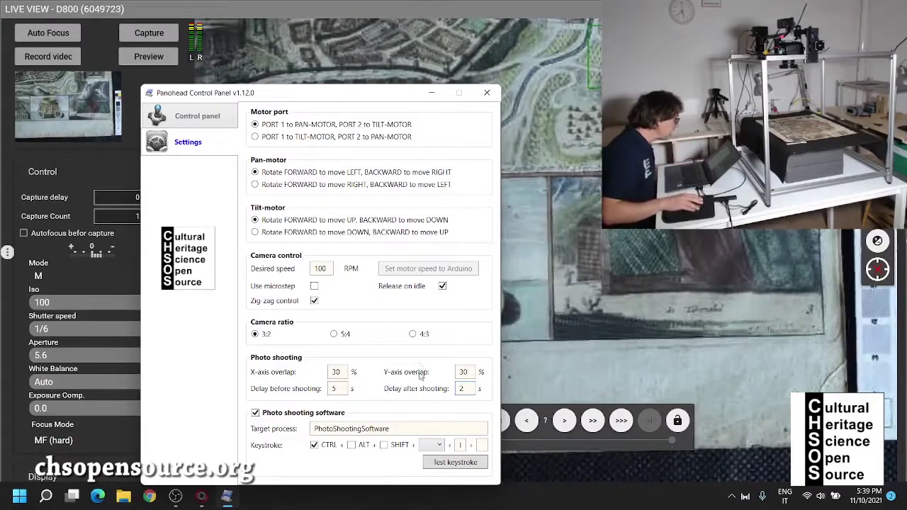
- Replace the photo shooting software's target process name with CameraControl
double_click(441, 429)
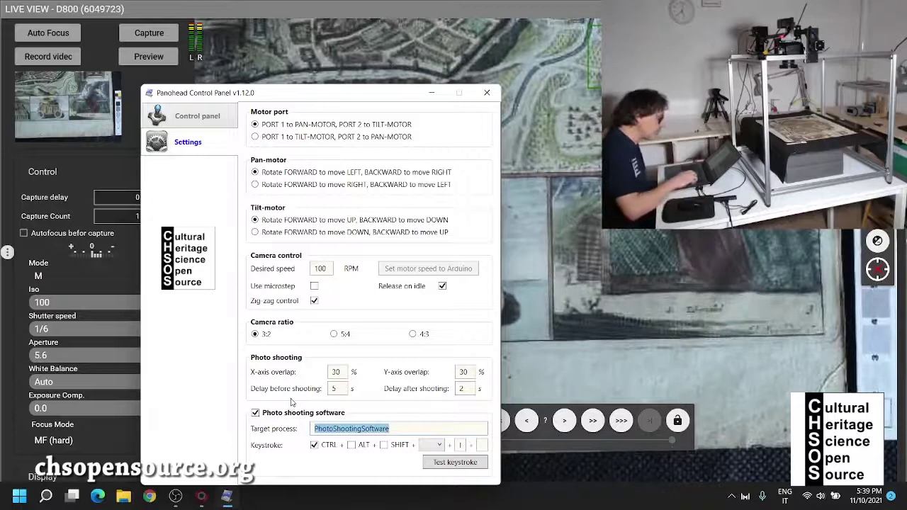
key("BackSpace")
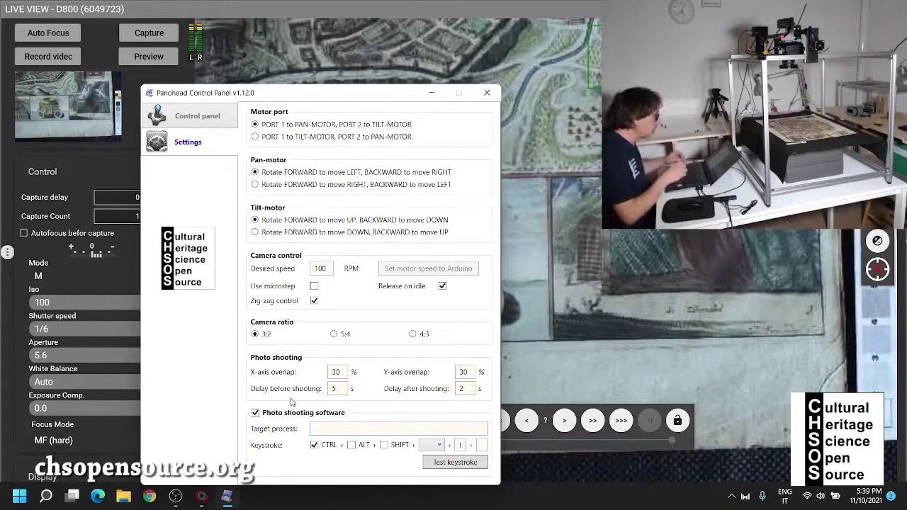
type("Camera")
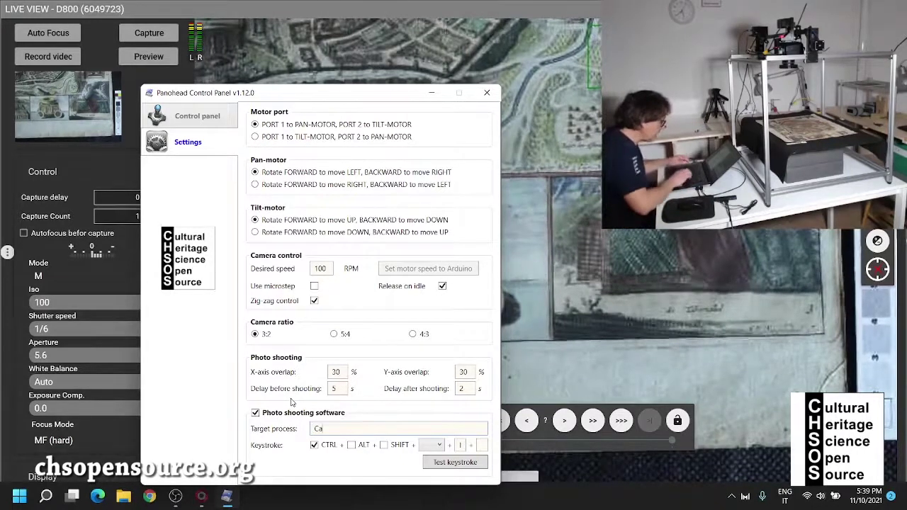
type("ontrol")
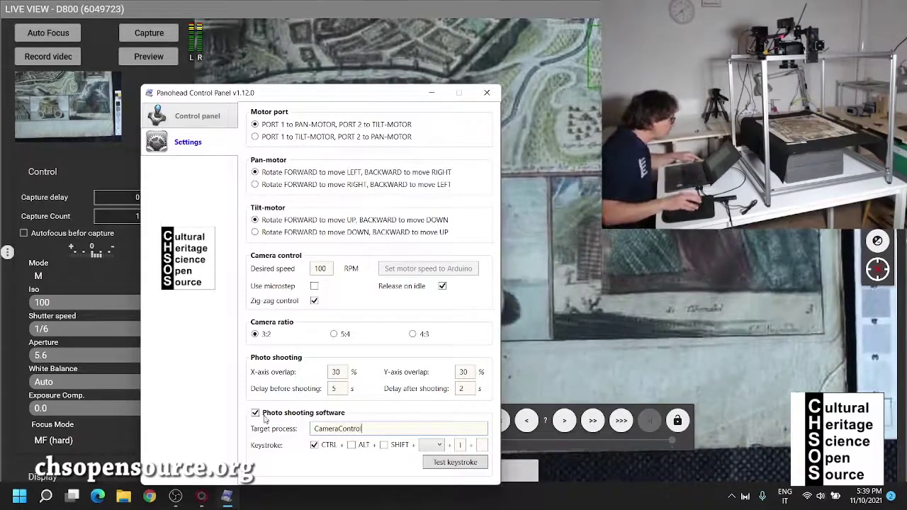
- Set the shooting keystroke to A without CTRL and test that it triggers the camera
left_click(314, 445)
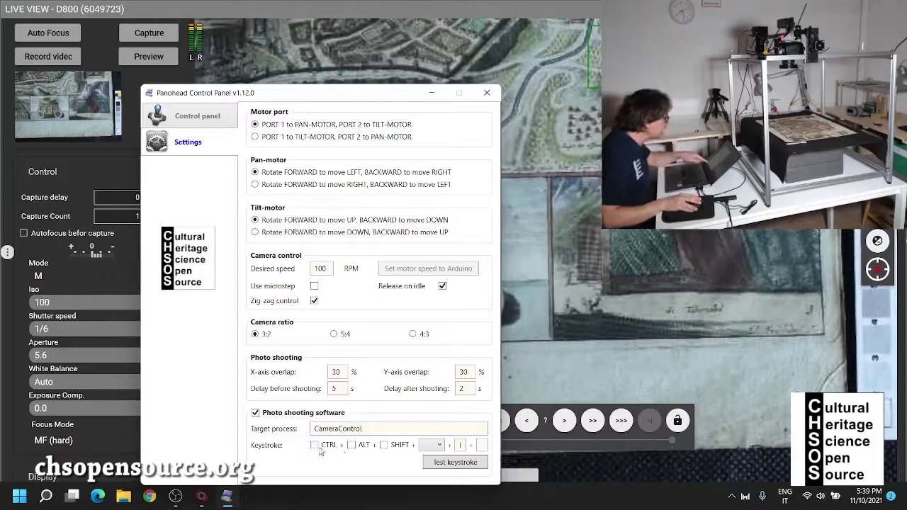
left_click(459, 444)
key("a")
left_click(460, 462)
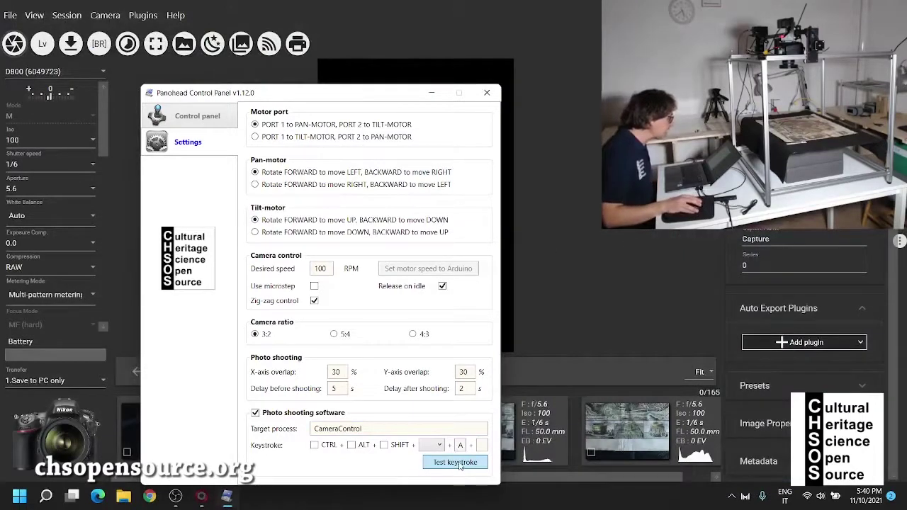
left_click(432, 462)
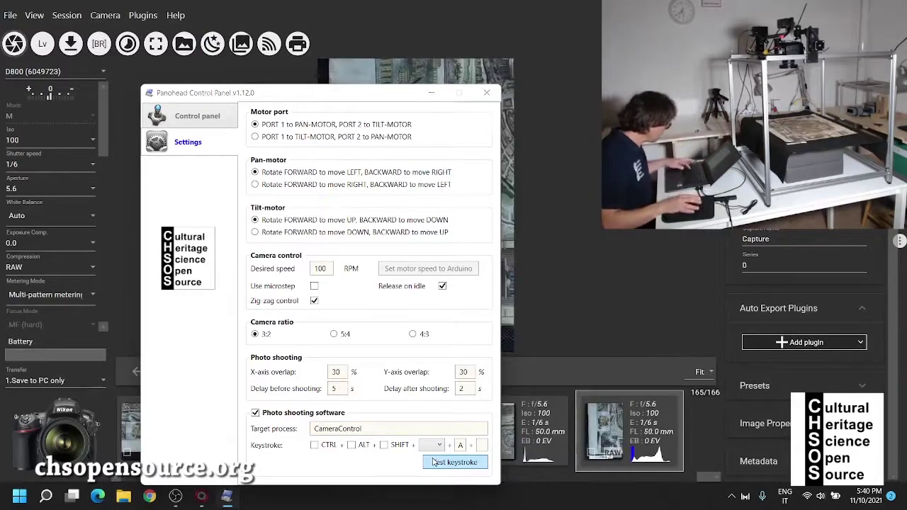
- Open the images folder from the desktop and delete all the photos in Session1
key("super+d")
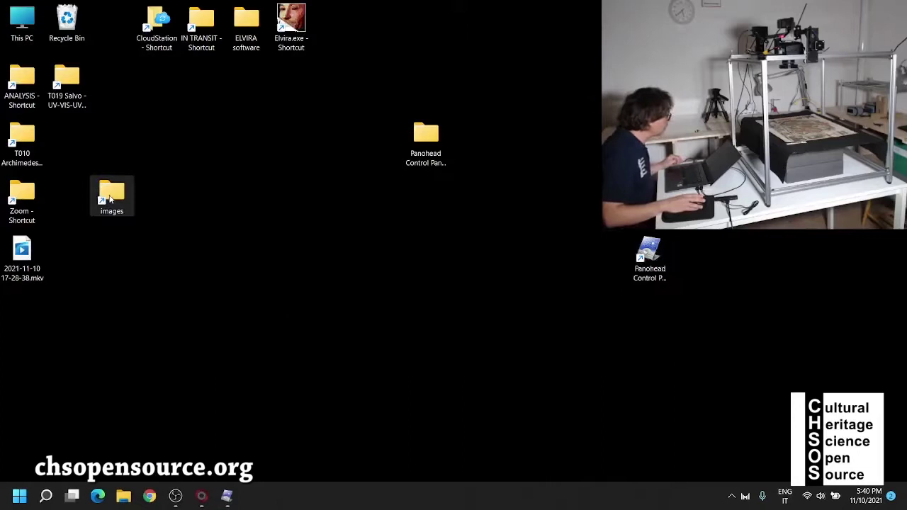
double_click(110, 199)
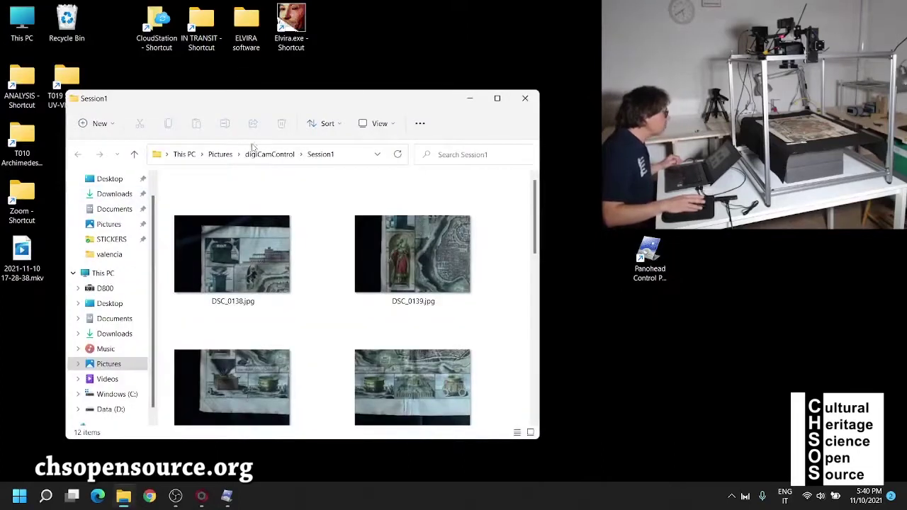
left_click_drag(297, 104, 303, 96)
left_click(255, 238)
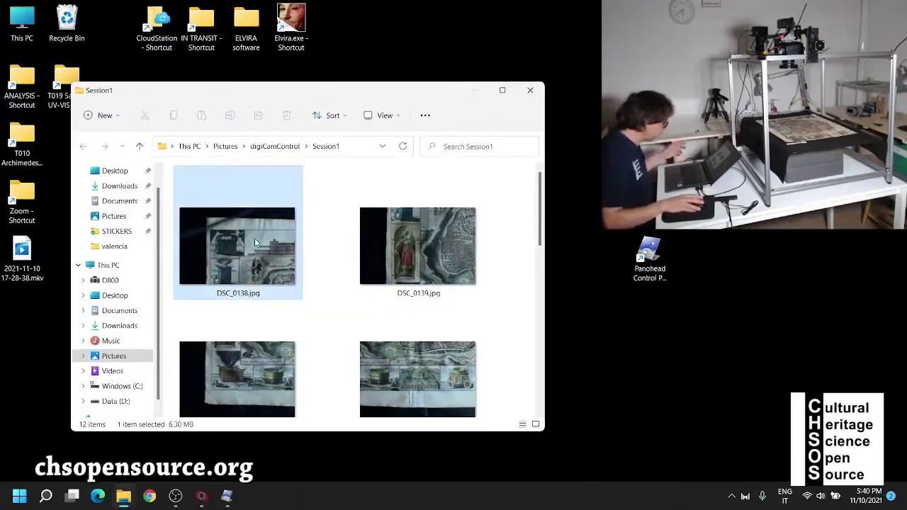
key("ctrl+a")
key("Delete")
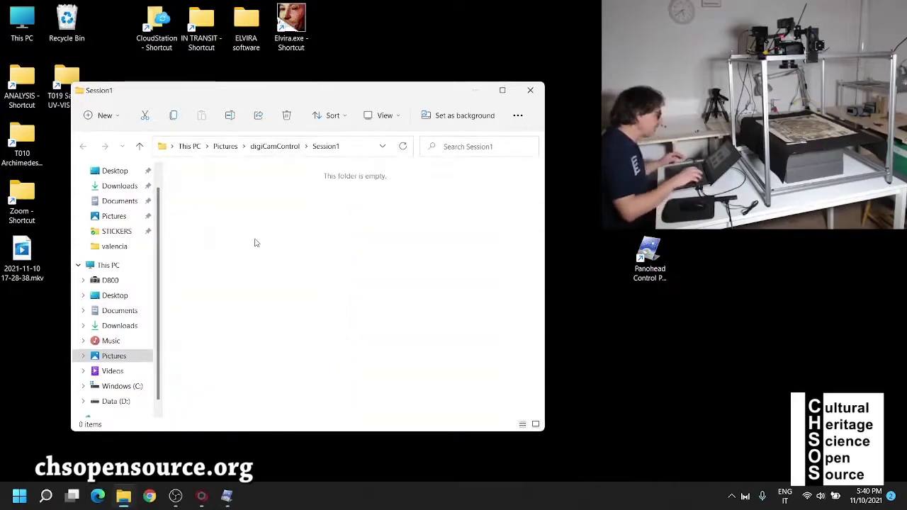
- Show the Session1 folder with medium-sized icons and shape its window into a tall, narrow one at the screen's edge
left_click_drag(318, 96, 282, 61)
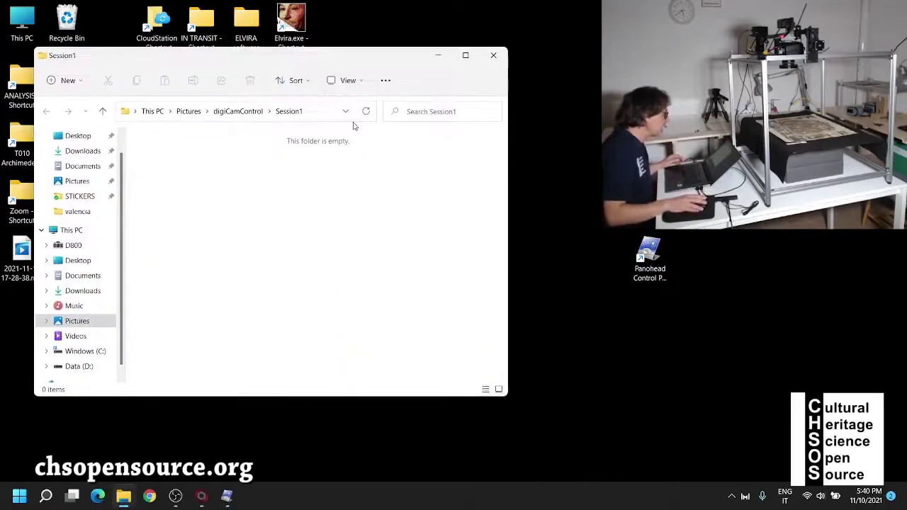
left_click_drag(509, 201, 351, 198)
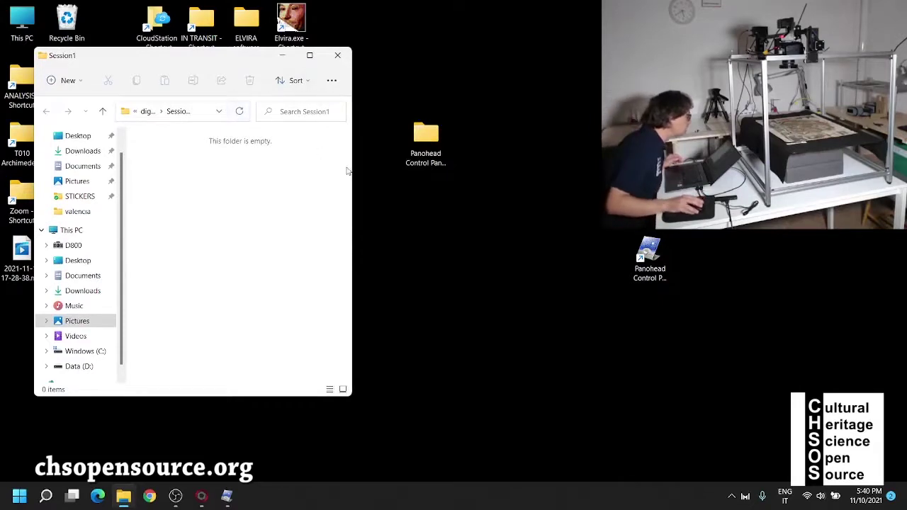
left_click_drag(355, 166, 494, 173)
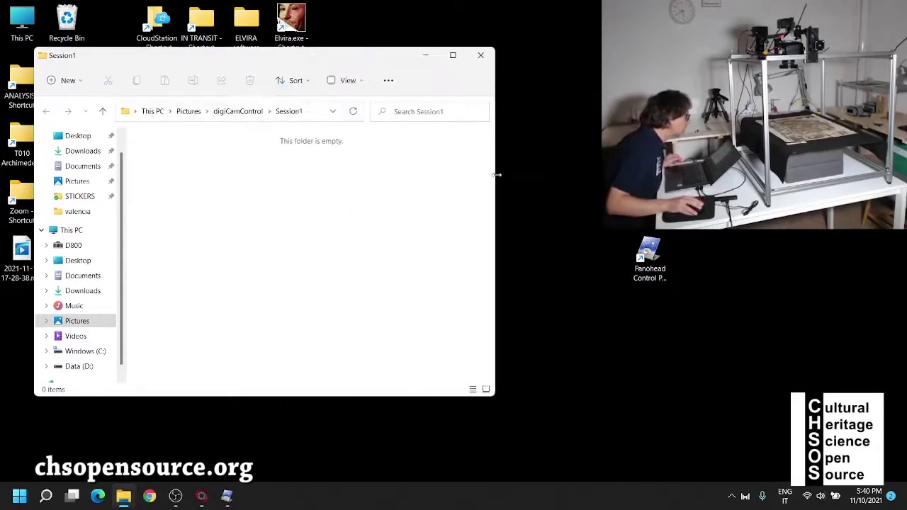
left_click(358, 83)
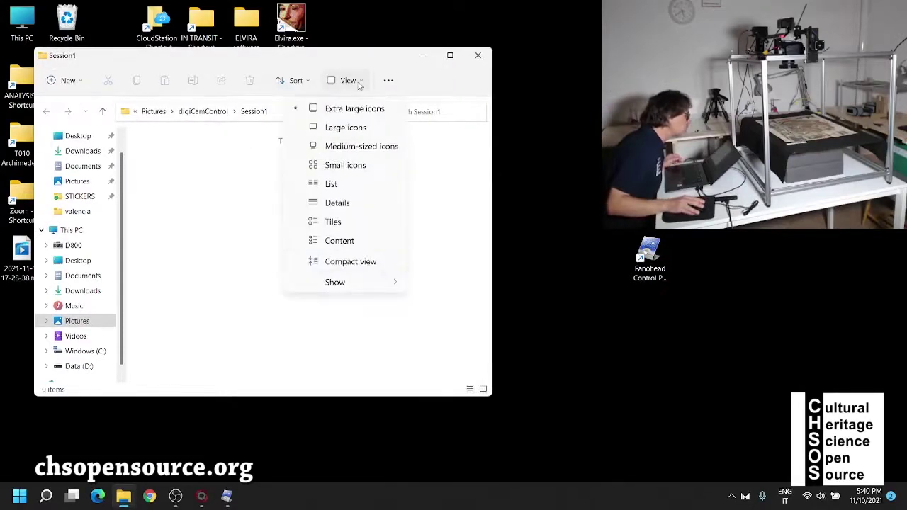
left_click(348, 147)
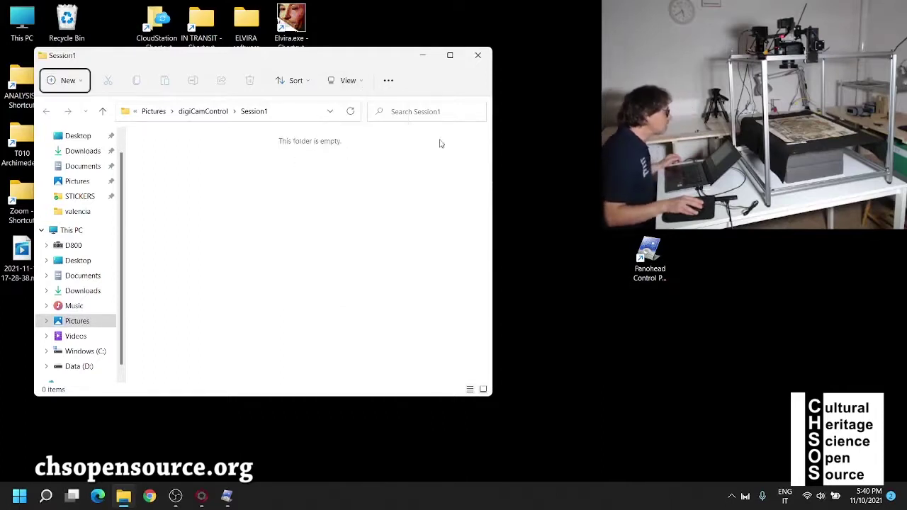
left_click_drag(492, 152, 381, 148)
left_click_drag(223, 56, 200, 17)
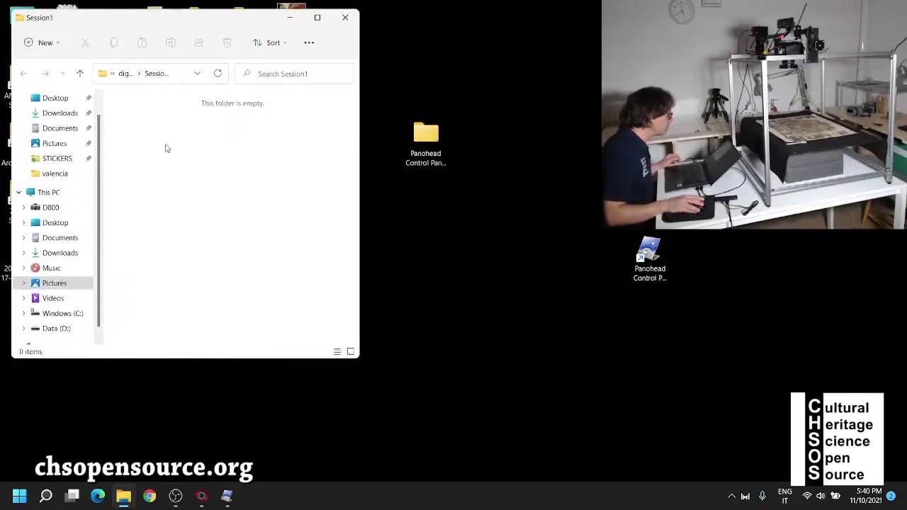
left_click_drag(235, 361, 238, 470)
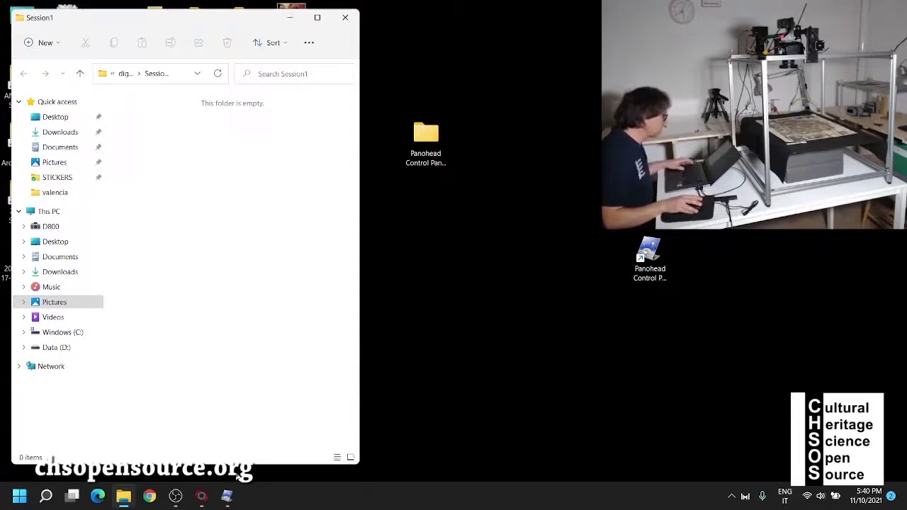
- Switch to Panohead Control Panel, show its camera control page and move the window off the Session1 folder
key("alt+Tab")
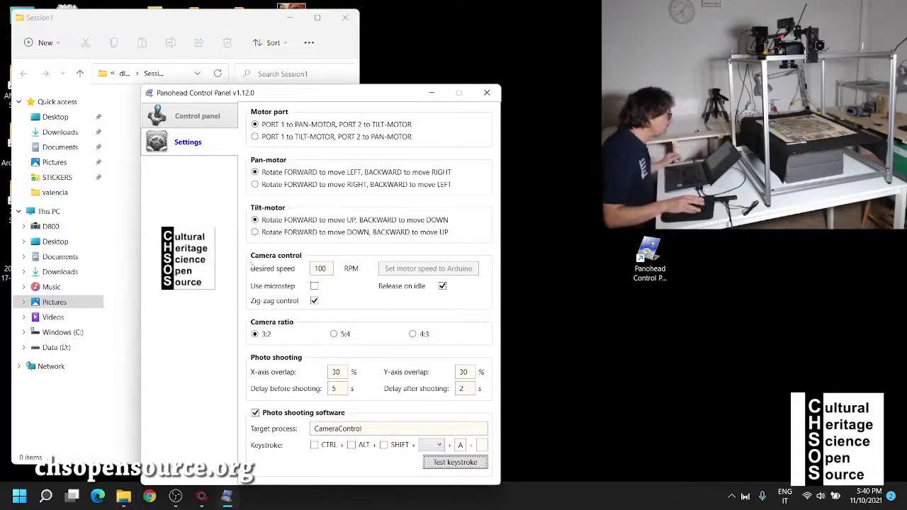
left_click(201, 122)
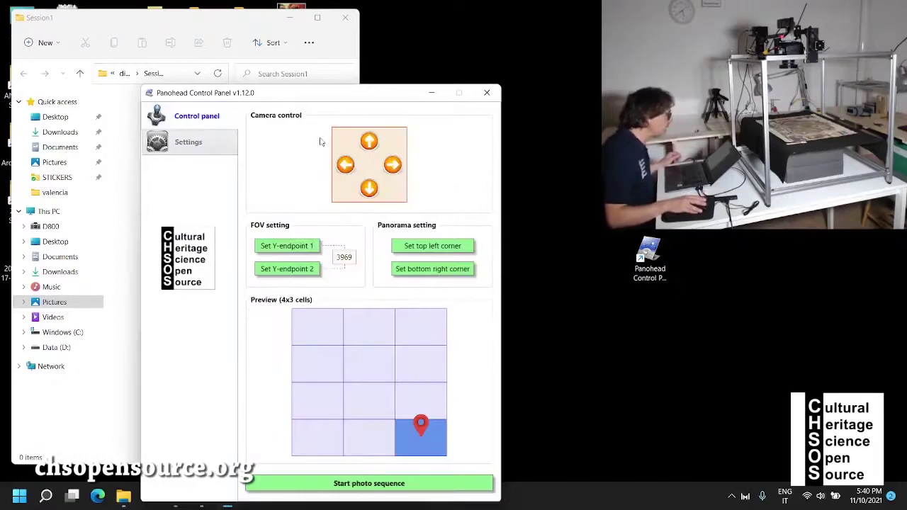
left_click_drag(331, 92, 520, 86)
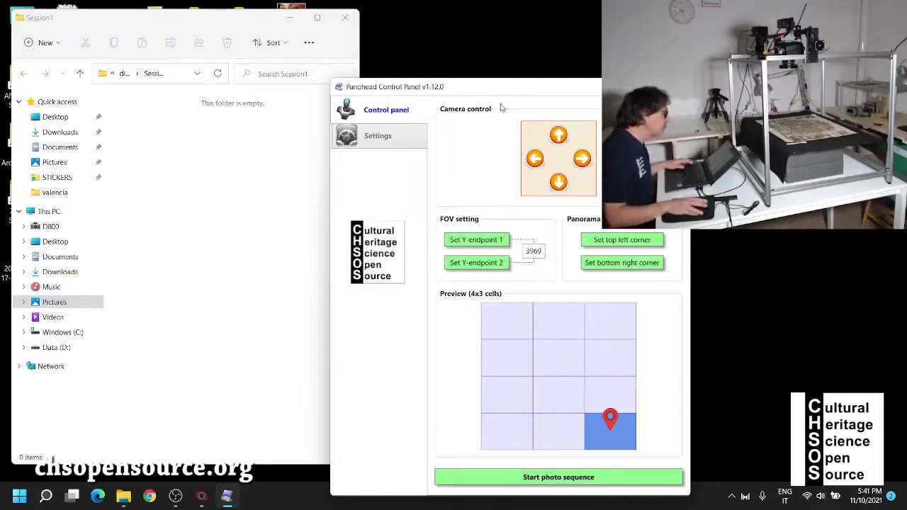
- Check digiCamControl behind the panel, bring back the Session1 folder and place the Panohead window fully beside it
key("alt+Tab")
key("alt+Tab")
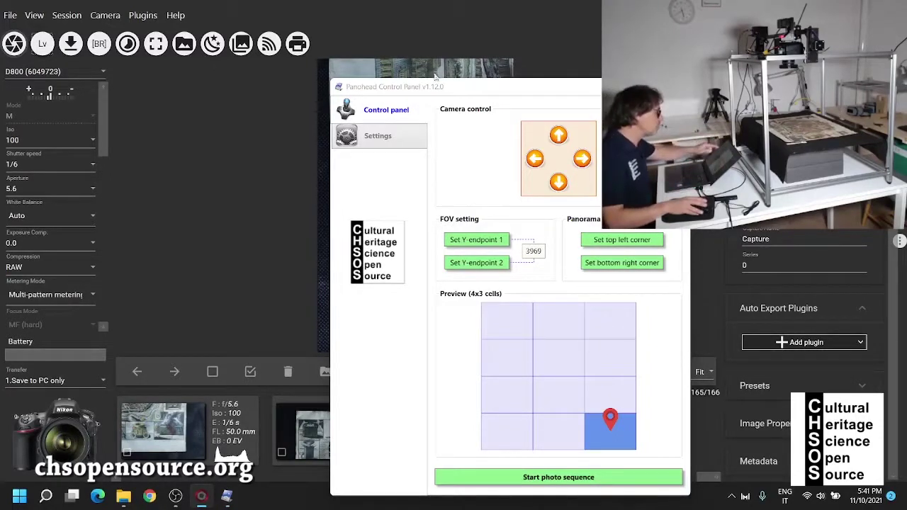
left_click_drag(435, 86, 465, 83)
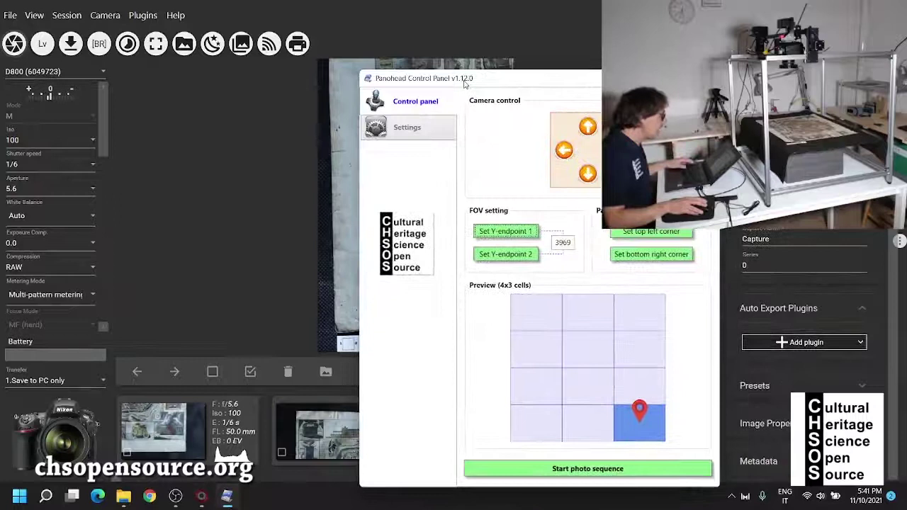
left_click(740, 207)
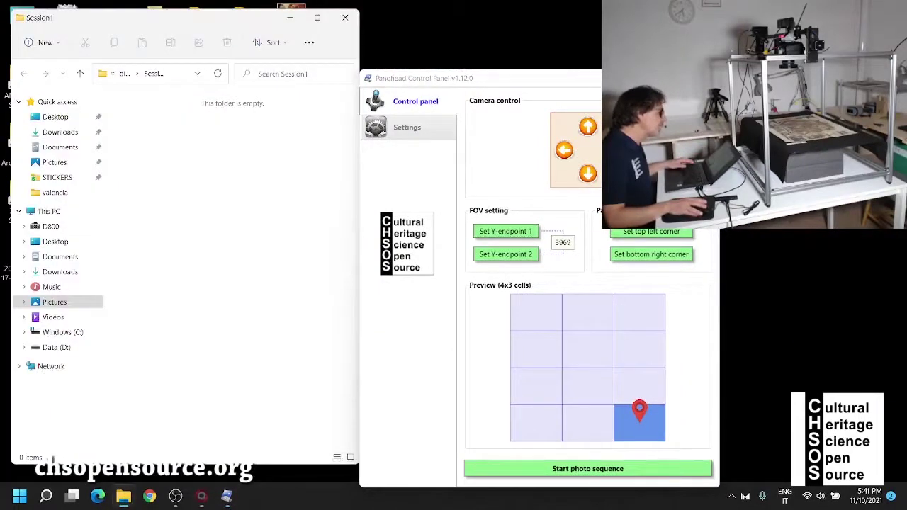
left_click_drag(552, 81, 564, 58)
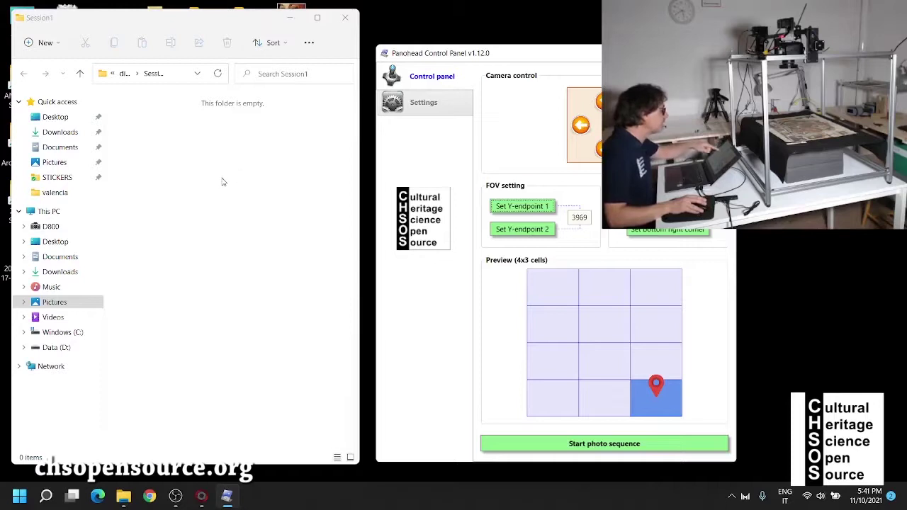
left_click(257, 189)
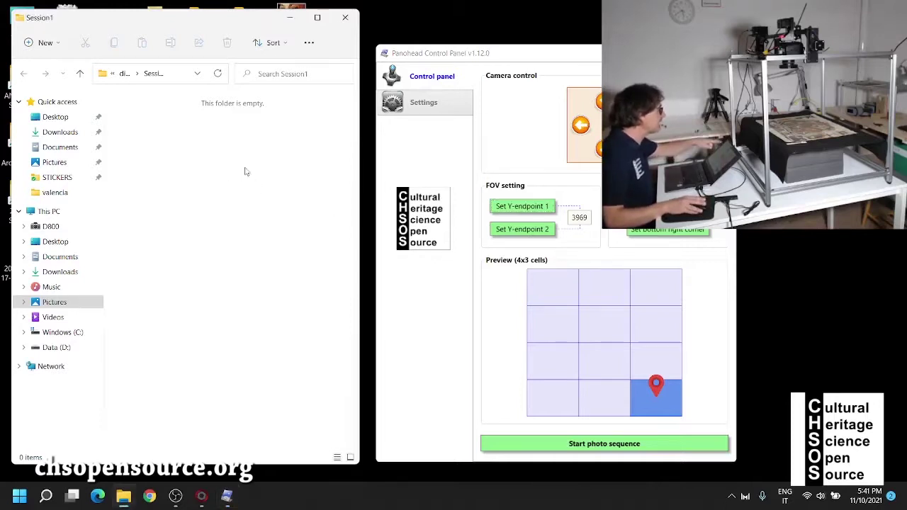
left_click(428, 64)
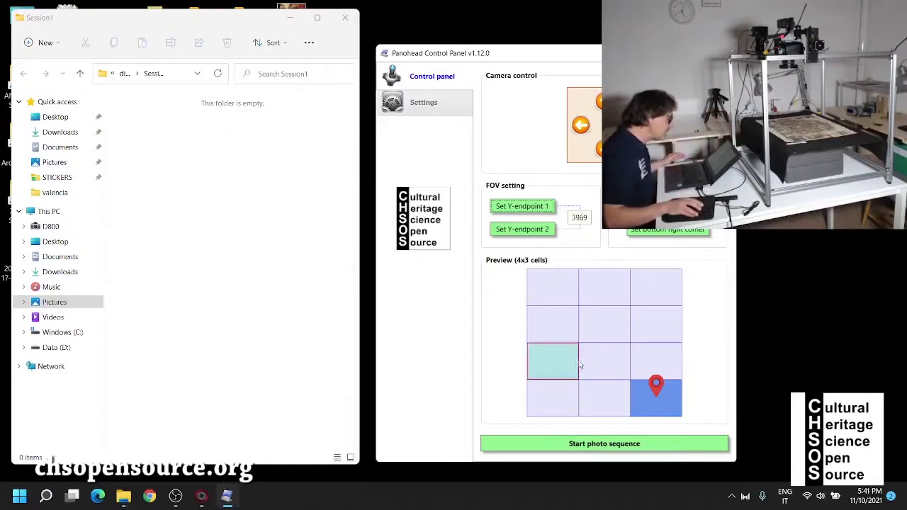
- Start the photo sequence on the 4x3 preview grid and stop it near the upper-left cell
left_click(627, 445)
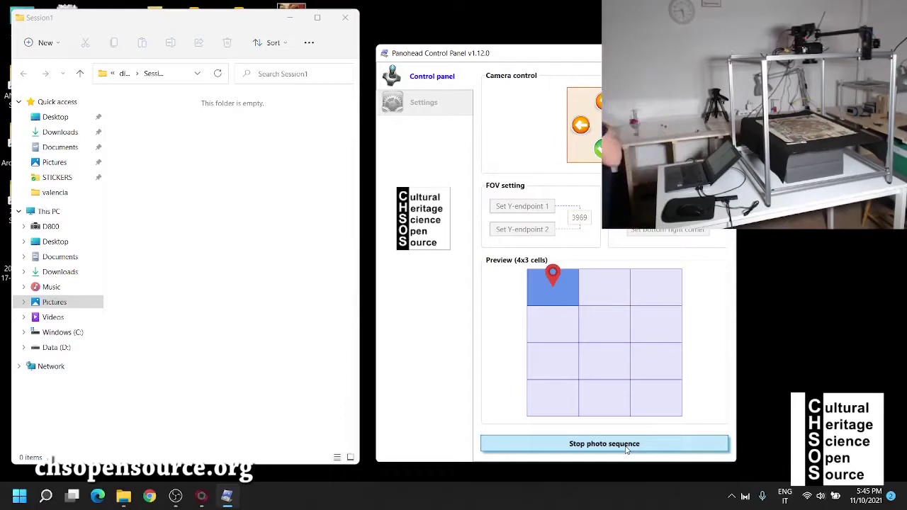
left_click(626, 443)
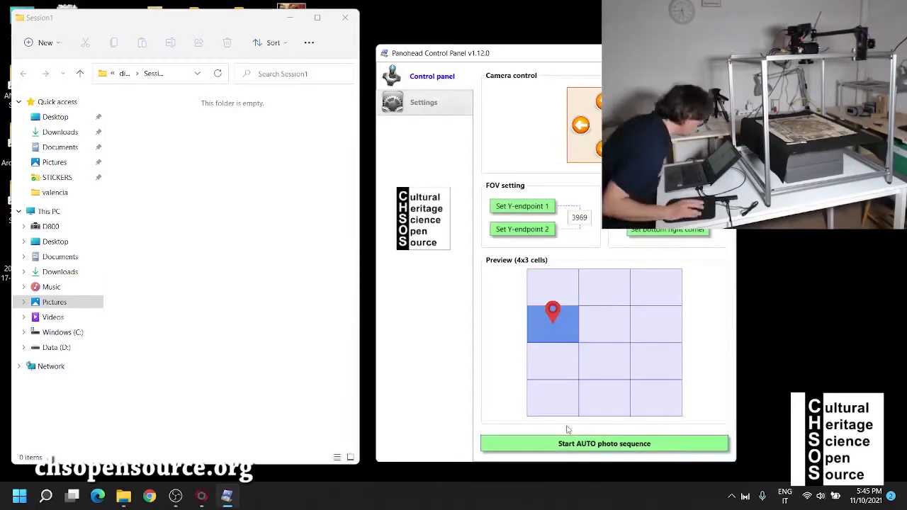
- Dismiss the photo sequence's completion message and review the captured NEF files in the Session1 folder
key("ctrl+Tab")
key("ctrl+Tab")
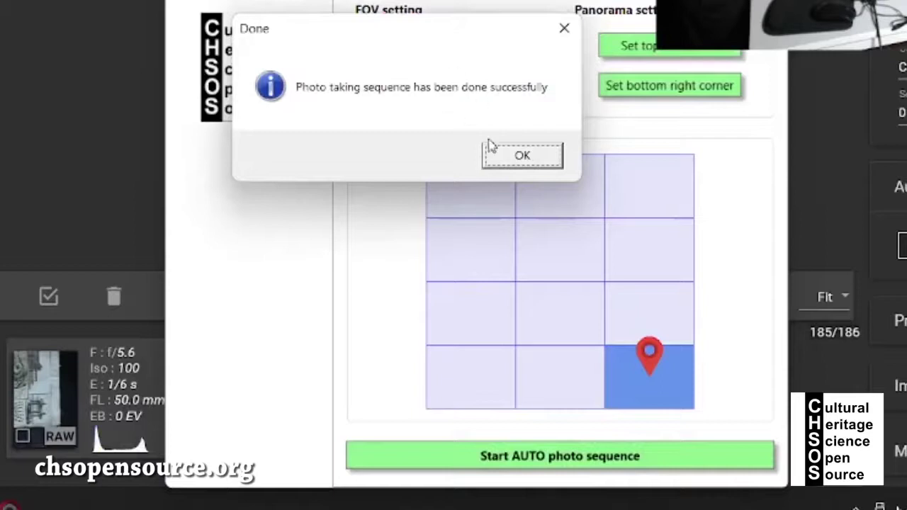
left_click(520, 157)
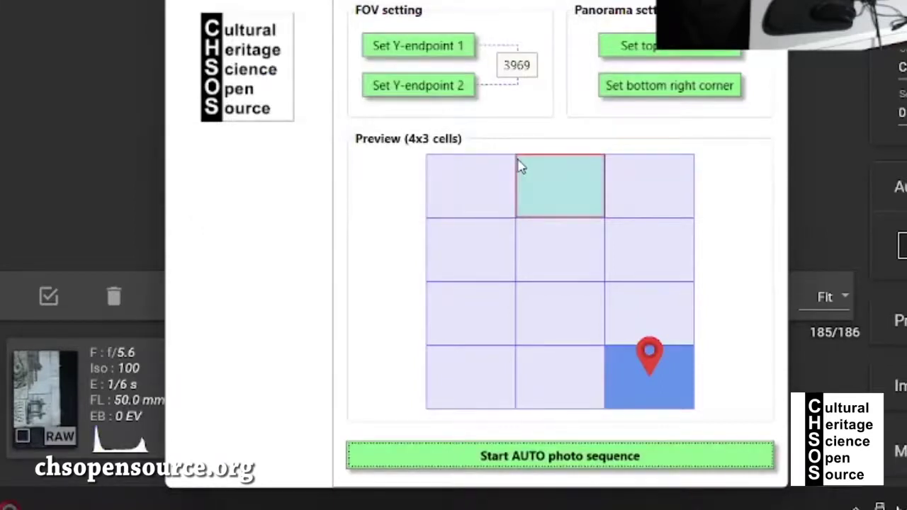
key("super+Tab")
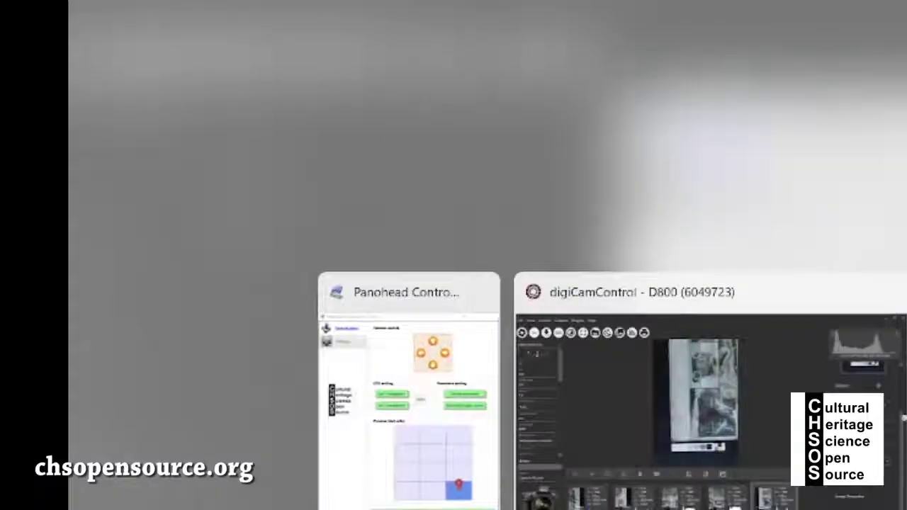
key("Return")
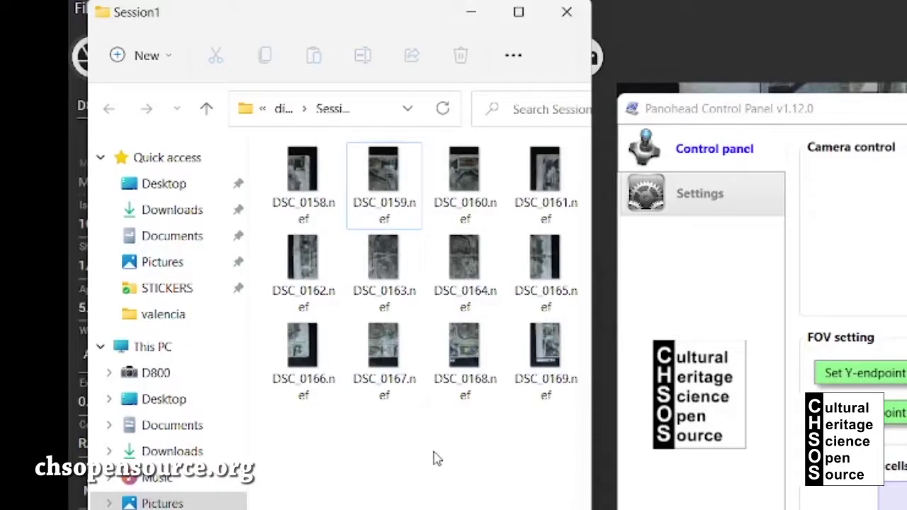
key("alt+Tab")
key("Tab")
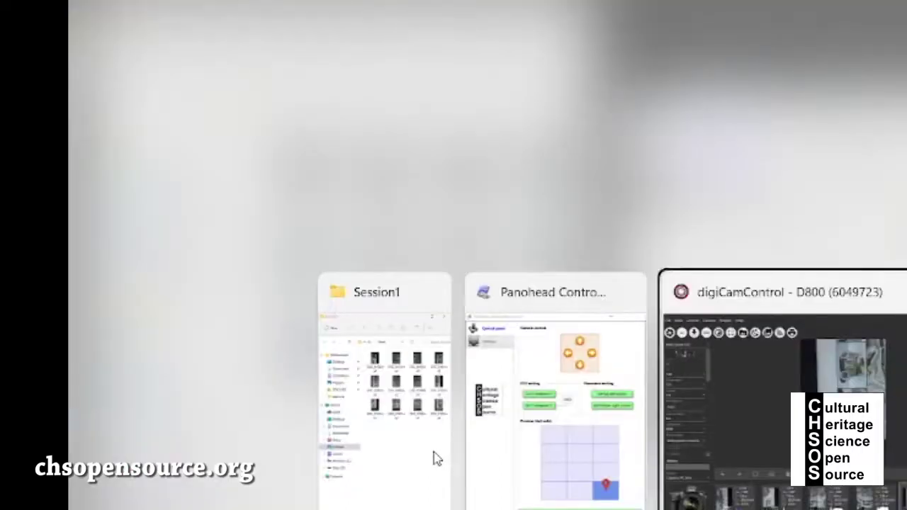
left_click(436, 458)
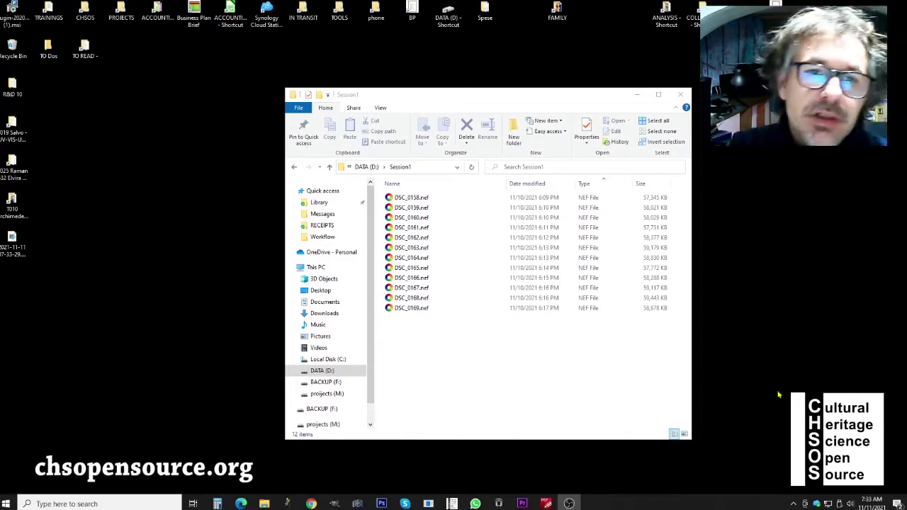
- Move the Session1 folder window aside and select all NEF files from DSC_0158 to DSC_0169
left_click_drag(446, 102, 384, 96)
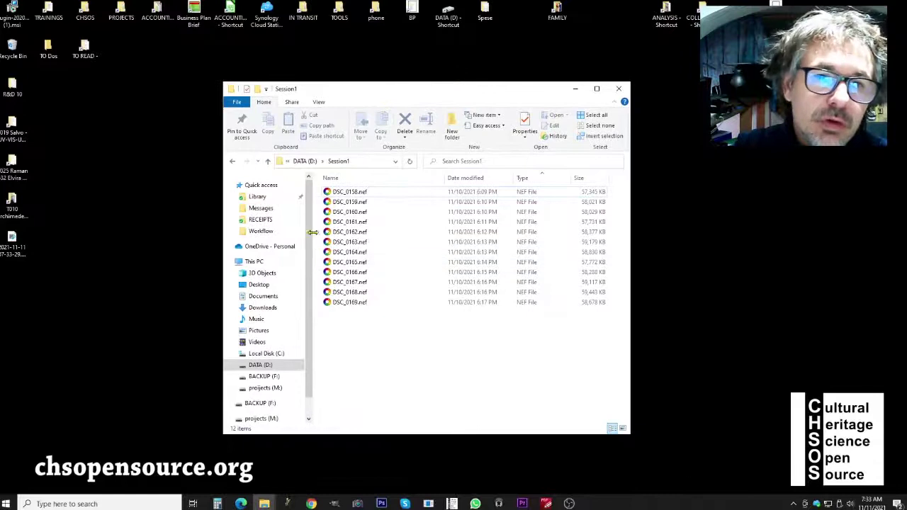
left_click(352, 193)
left_click(344, 304, "shift")
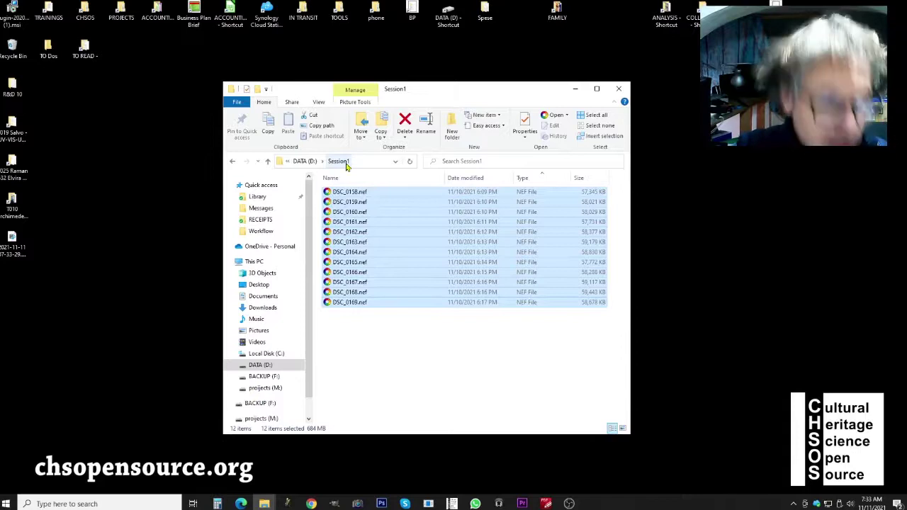
- Launch RawTherapee to process the captured NEF files
key("super")
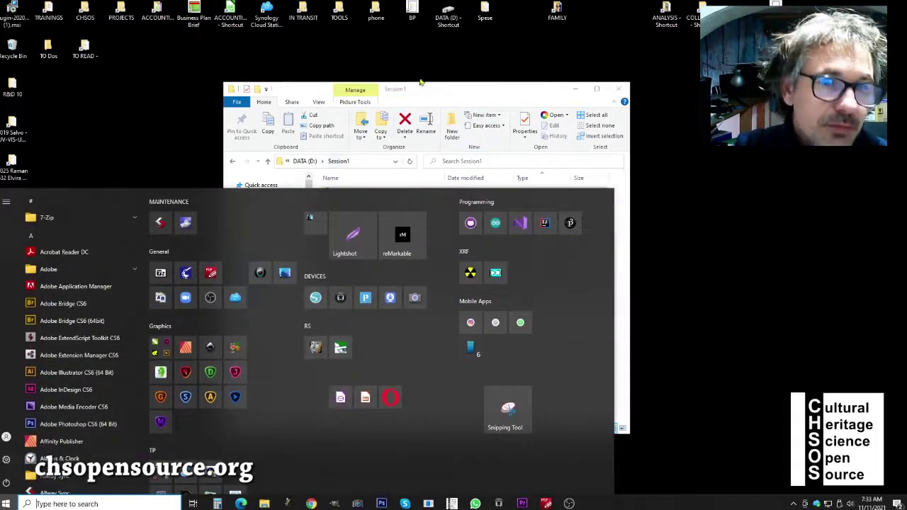
key("super")
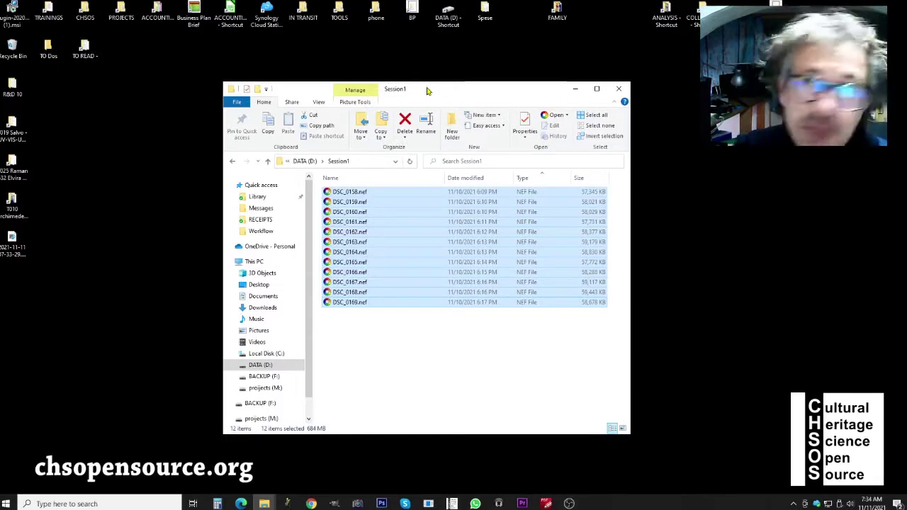
key("super")
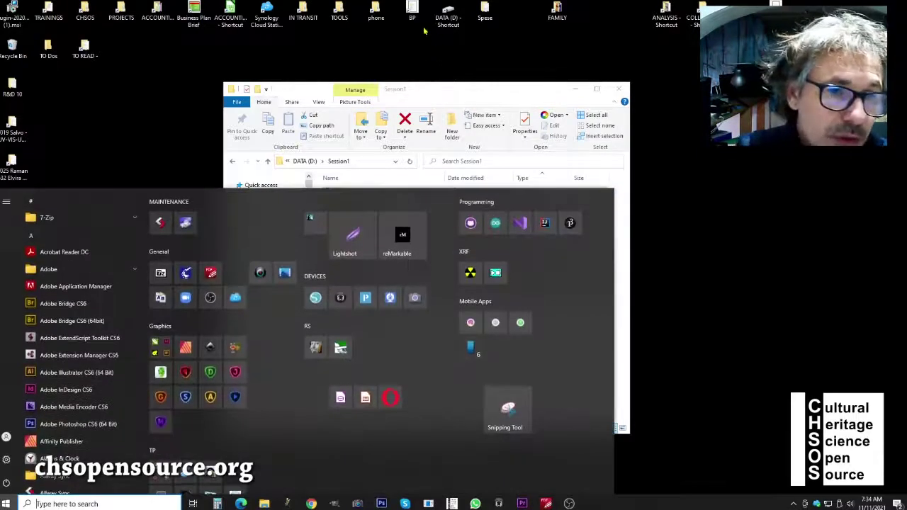
scroll(186, 430, "down", 2)
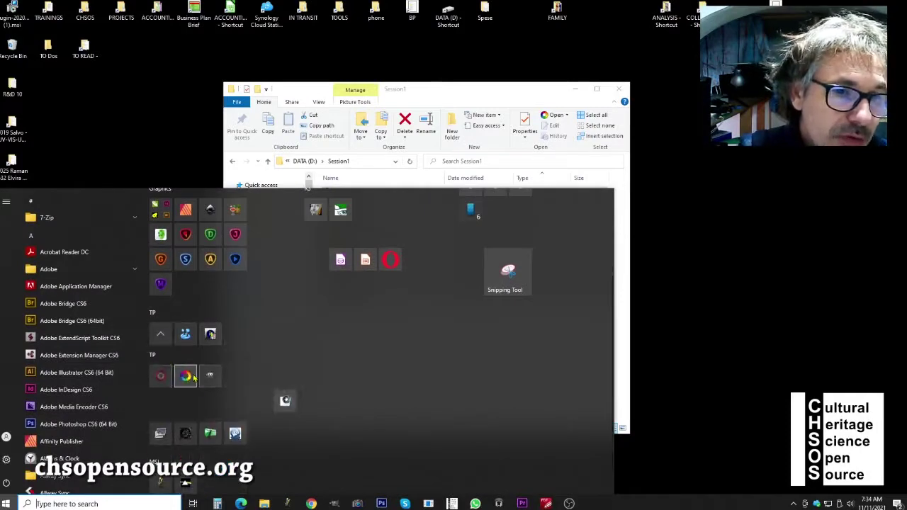
left_click(185, 375)
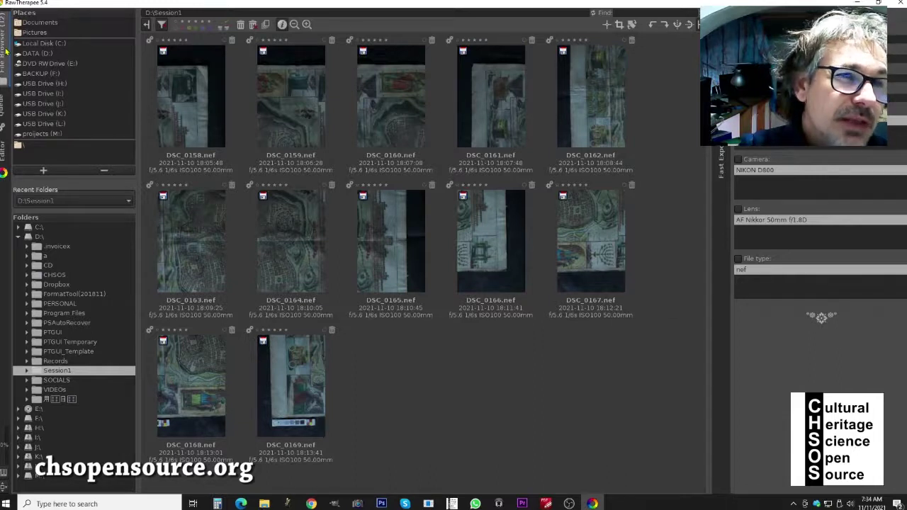
- Look through the Queue and Editor pages, return to the File Browser and load the D:\Session1 folder
left_click(3, 104)
left_click(3, 138)
left_click(3, 106)
left_click(3, 53)
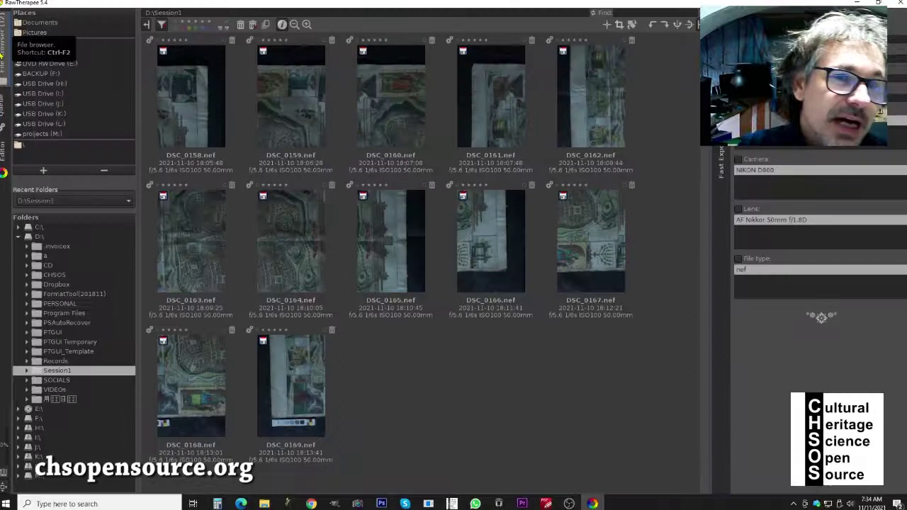
left_click(37, 237)
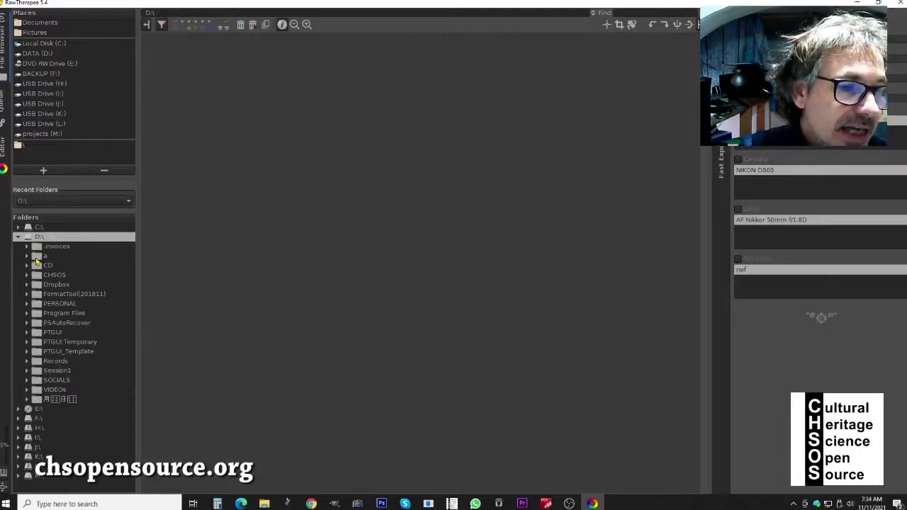
left_click(57, 373)
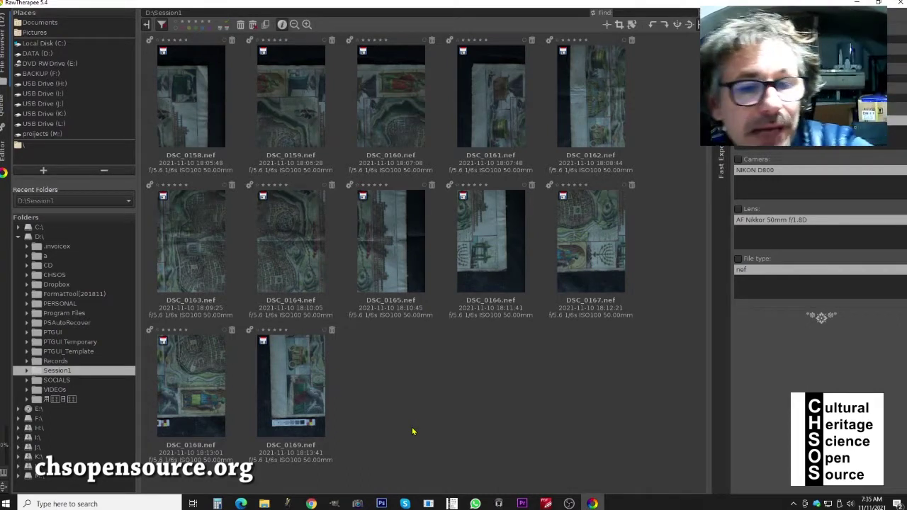
- Open DSC_0169.nef in the editor and apply the vis processing profile
left_click(280, 374)
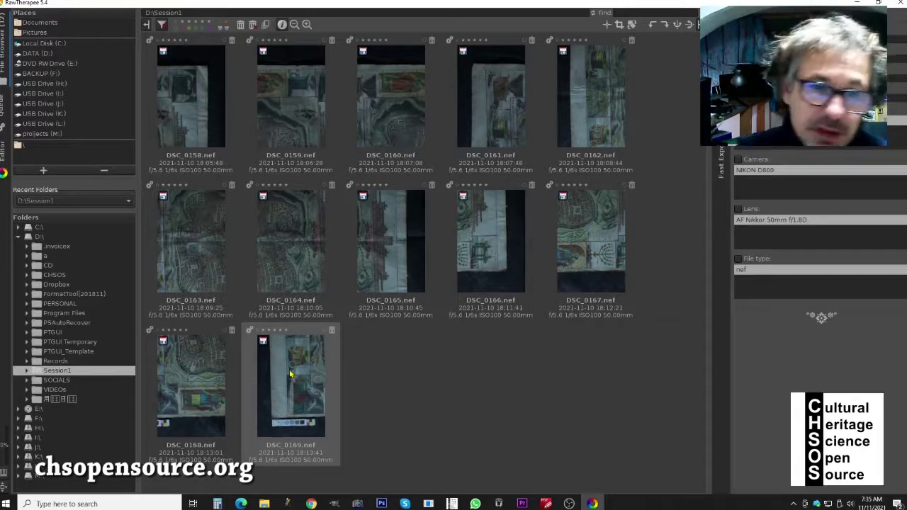
double_click(289, 352)
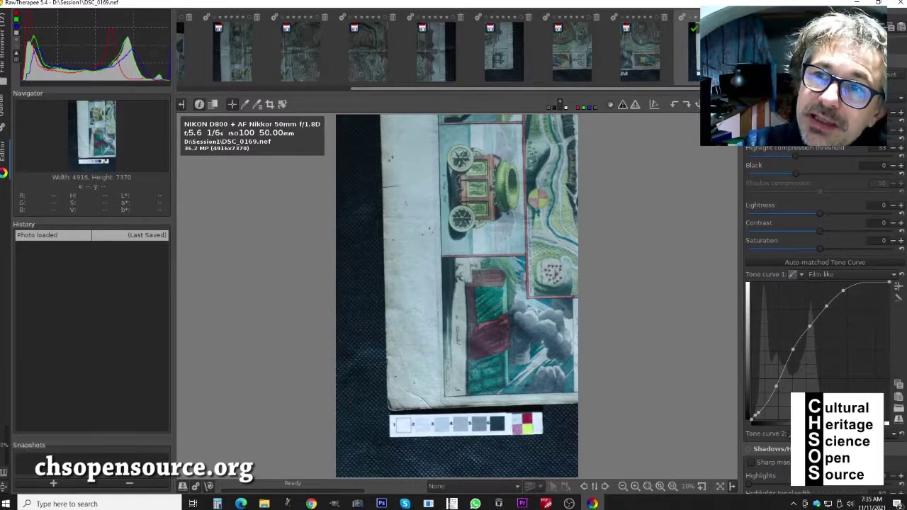
left_click(793, 8)
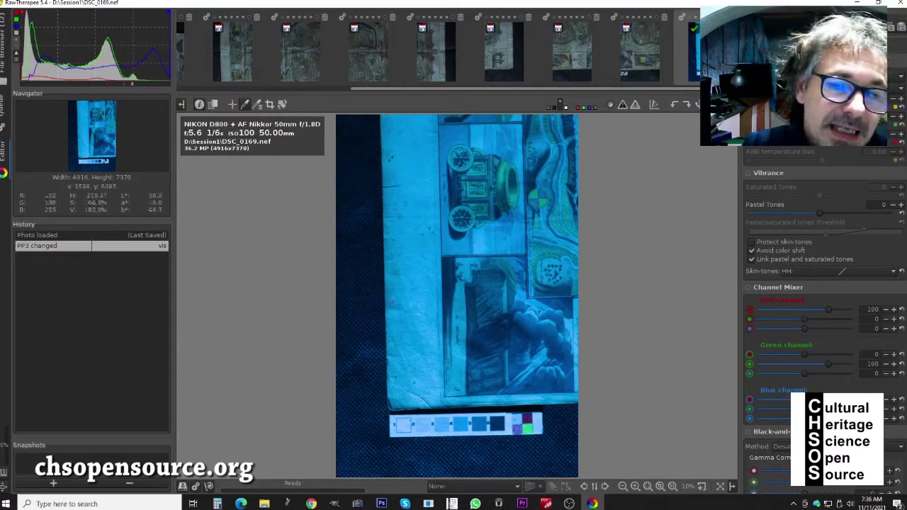
- Pick the white balance from a light grey patch on the color target and rotate the photo 90° counterclockwise
left_click(445, 423)
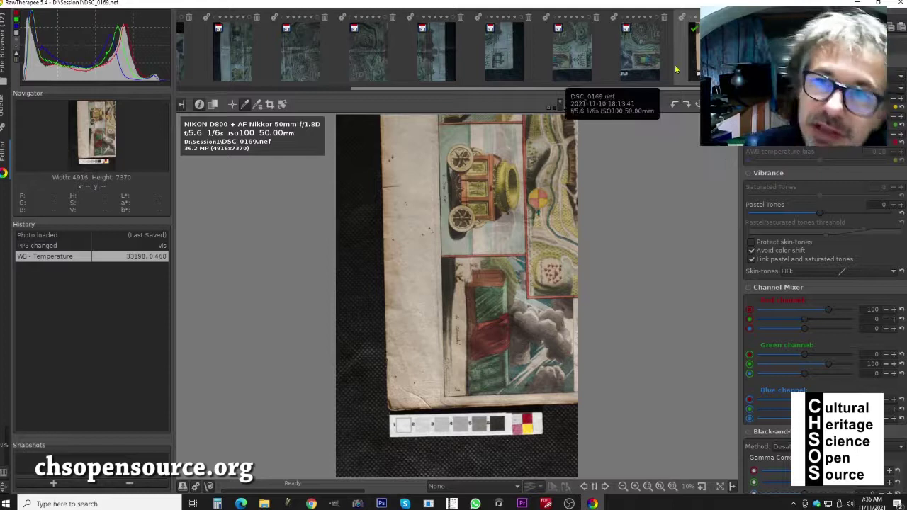
left_click(673, 106)
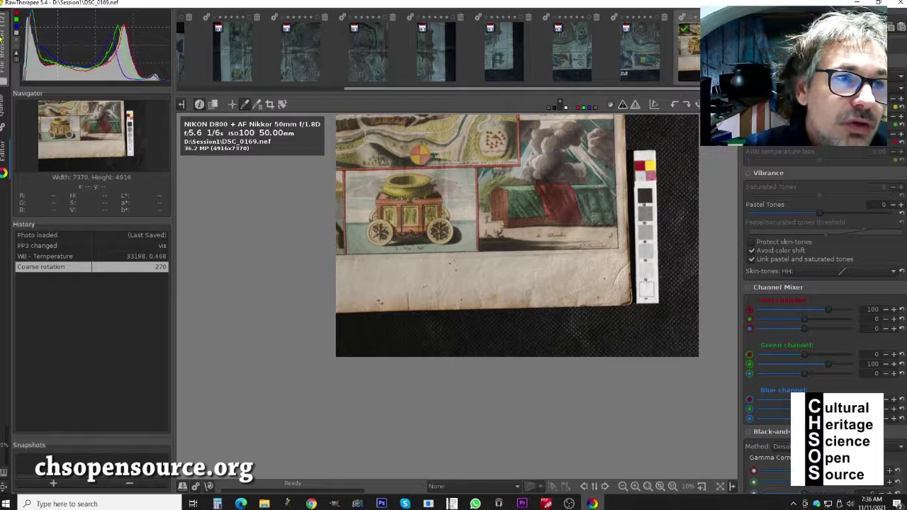
- Return to the File Browser and copy the processing profile of DSC_0169.nef
left_click(3, 40)
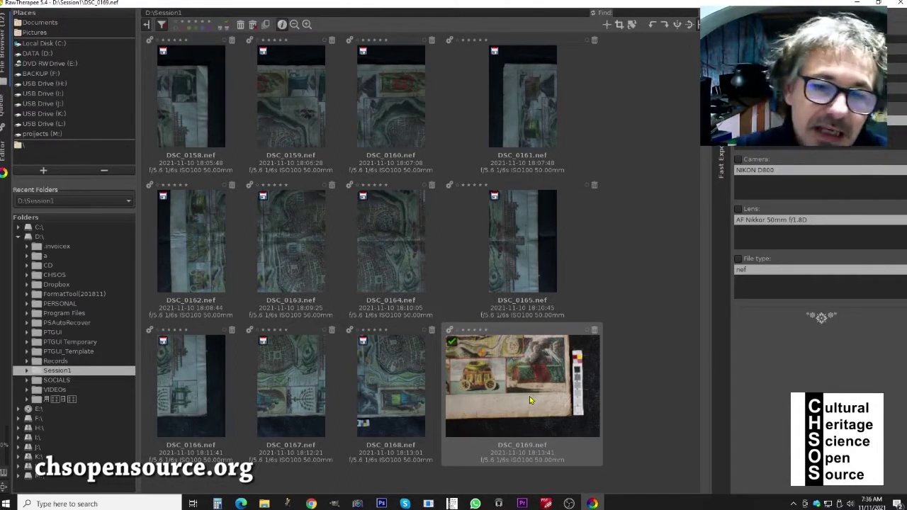
right_click(511, 379)
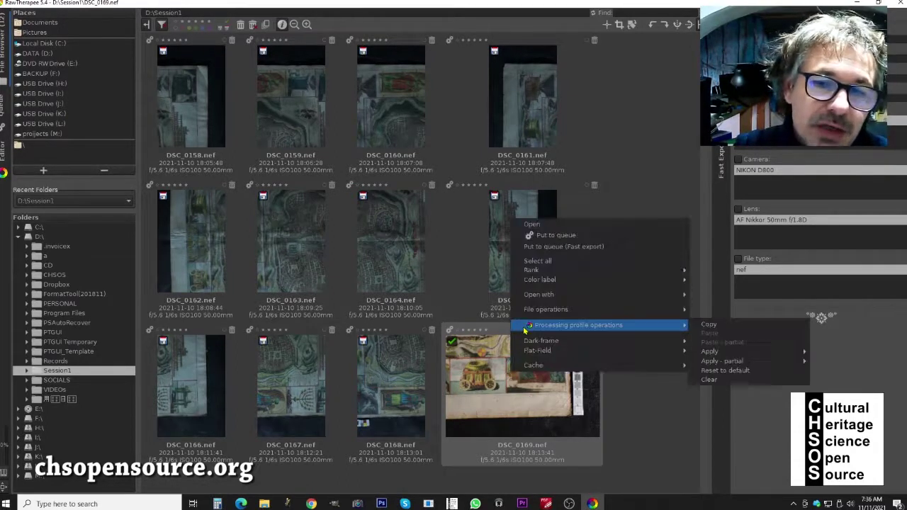
right_click(496, 398)
right_click(494, 382)
mouse_move(522, 339)
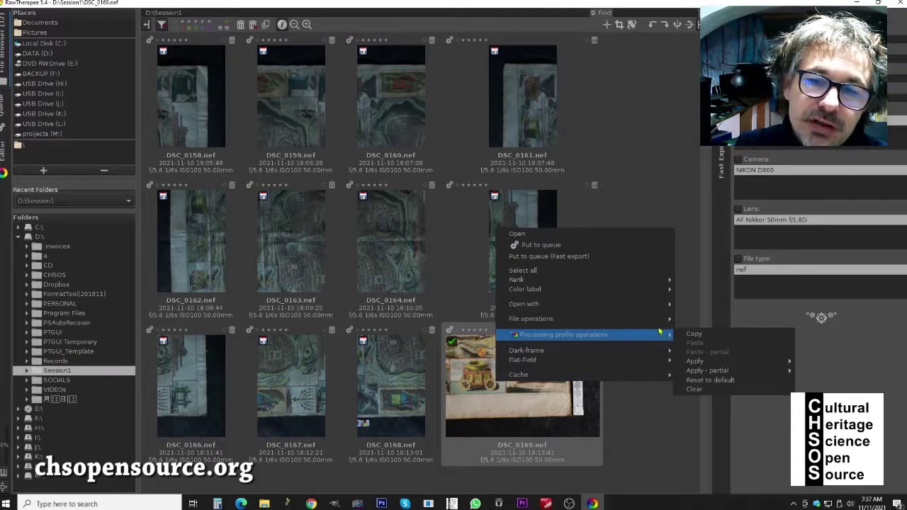
left_click(695, 334)
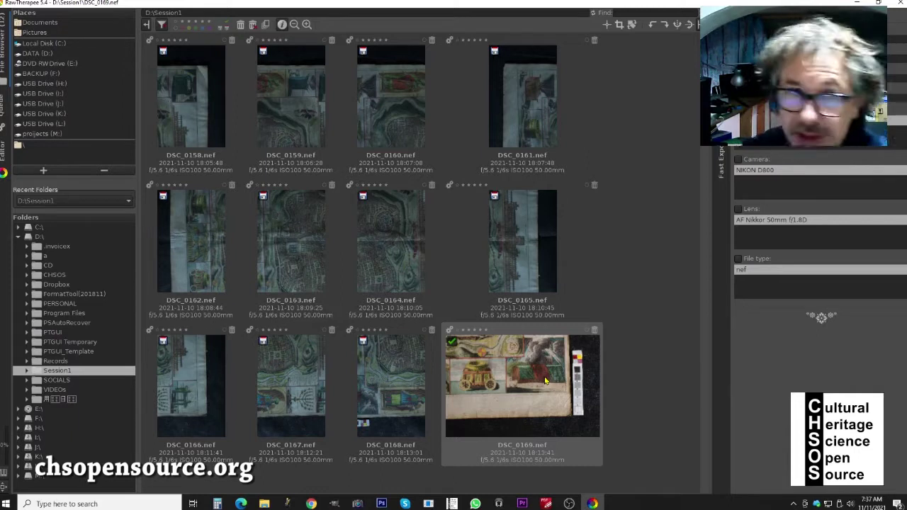
- Paste the copied processing profile onto the photos DSC_0158.nef through DSC_0168.nef
left_click(194, 112)
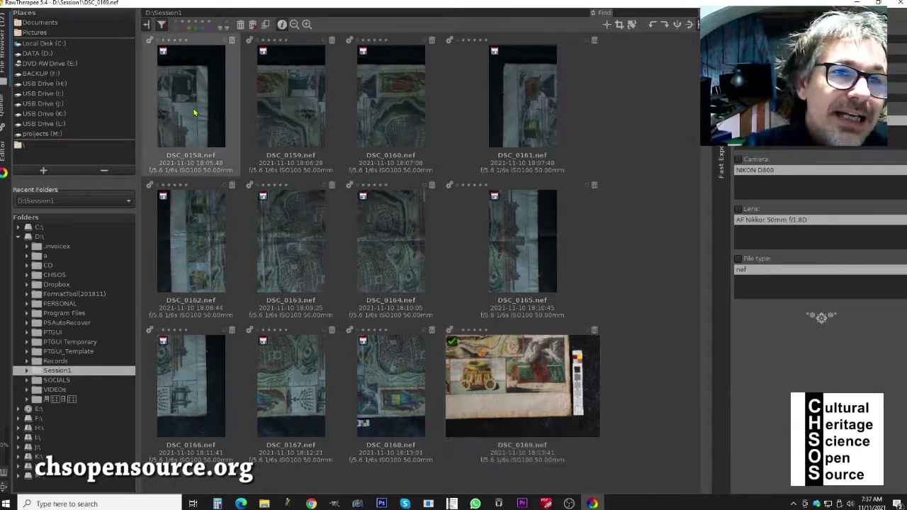
left_click(387, 356, "shift")
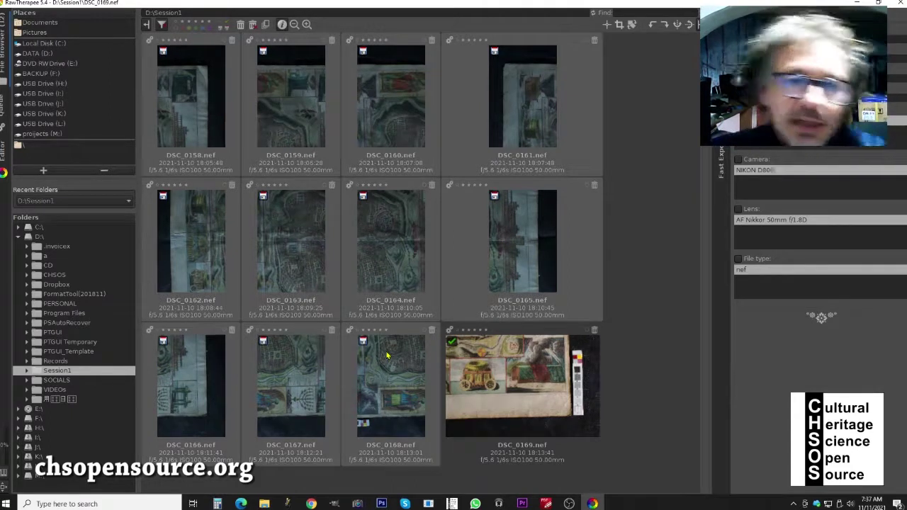
right_click(388, 227)
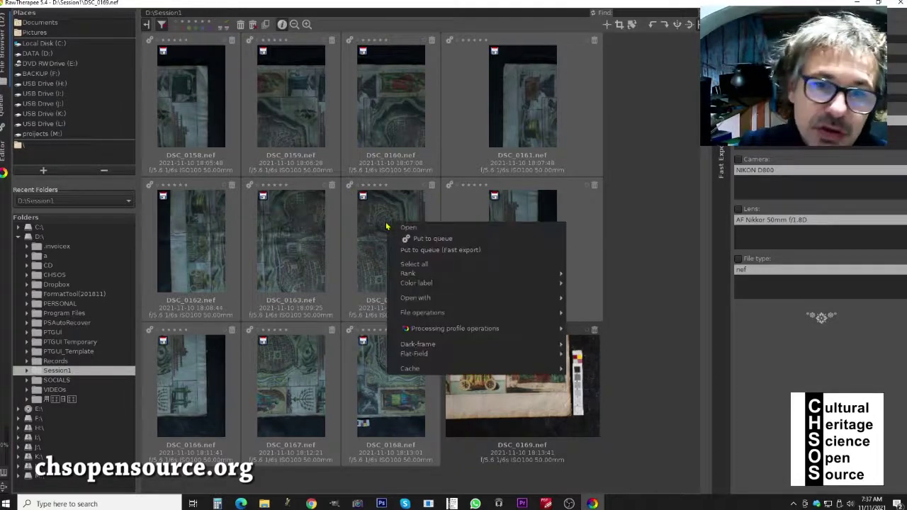
mouse_move(422, 330)
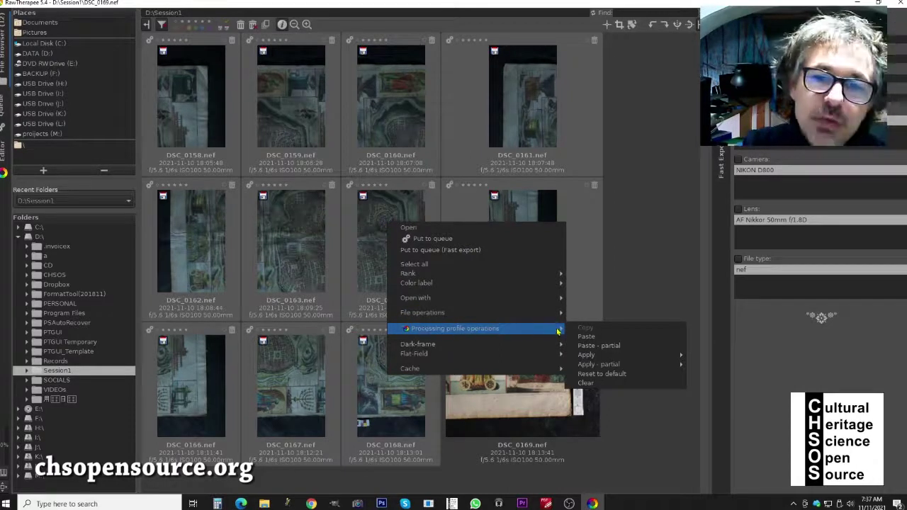
left_click(583, 337)
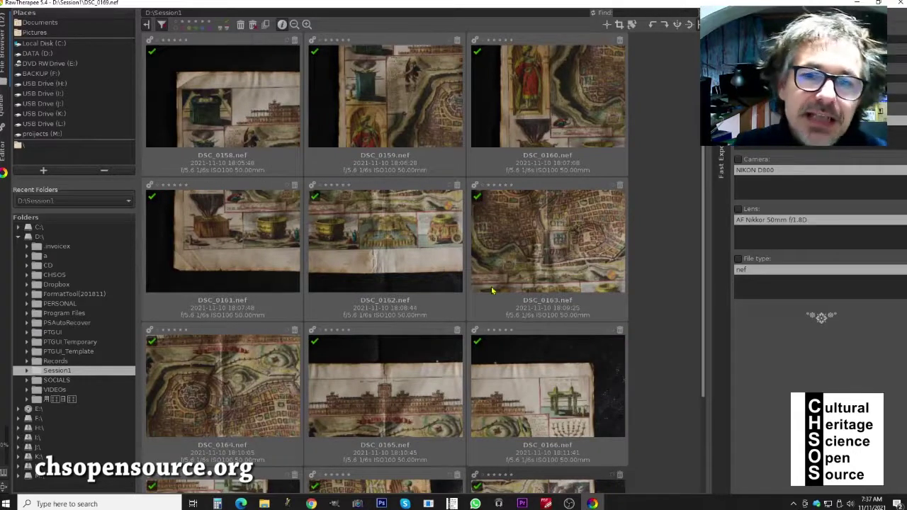
- Check the corrected thumbnails, put all the Session1 photos in the processing queue and show the queue
scroll(489, 290, "down", 2)
scroll(483, 291, "up", 3)
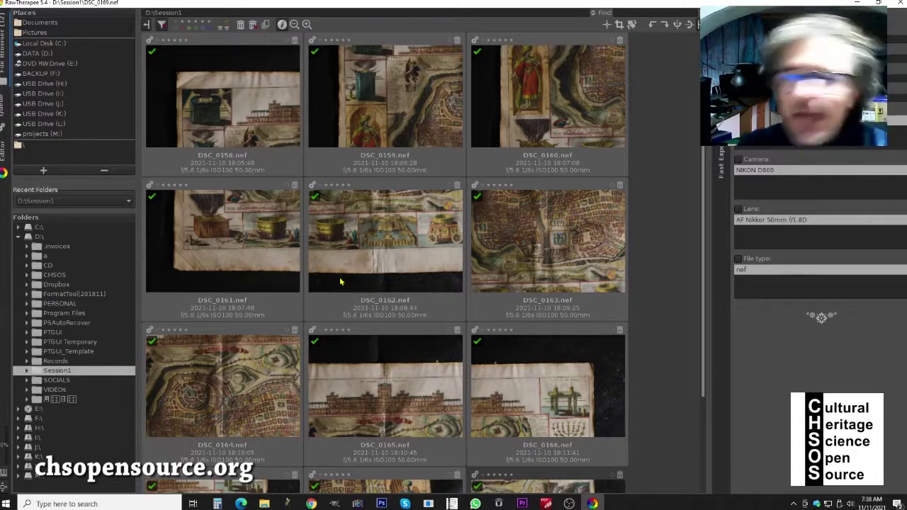
scroll(339, 282, "down", 3)
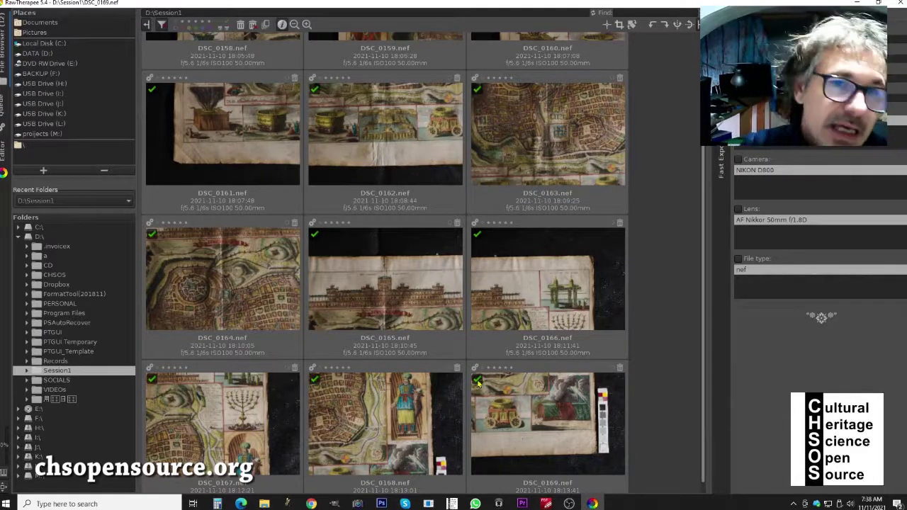
scroll(476, 384, "up", 2)
scroll(453, 369, "down", 1)
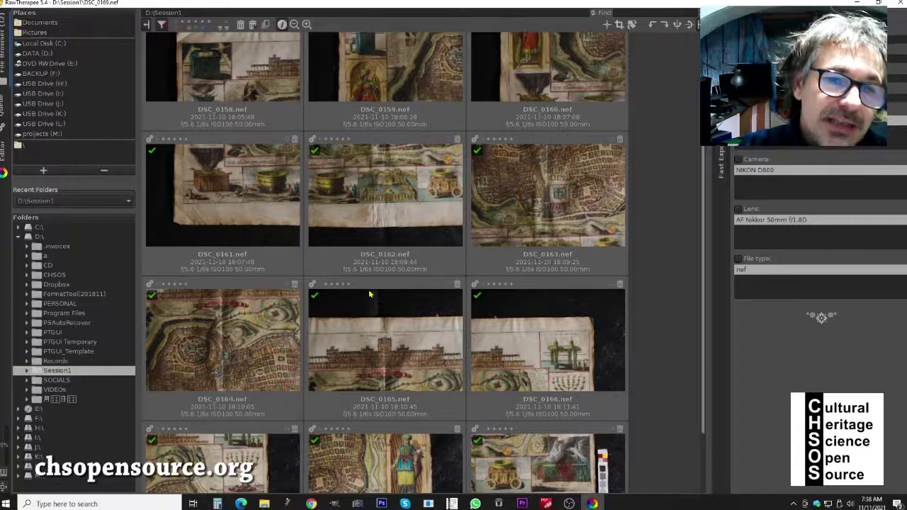
right_click(382, 330)
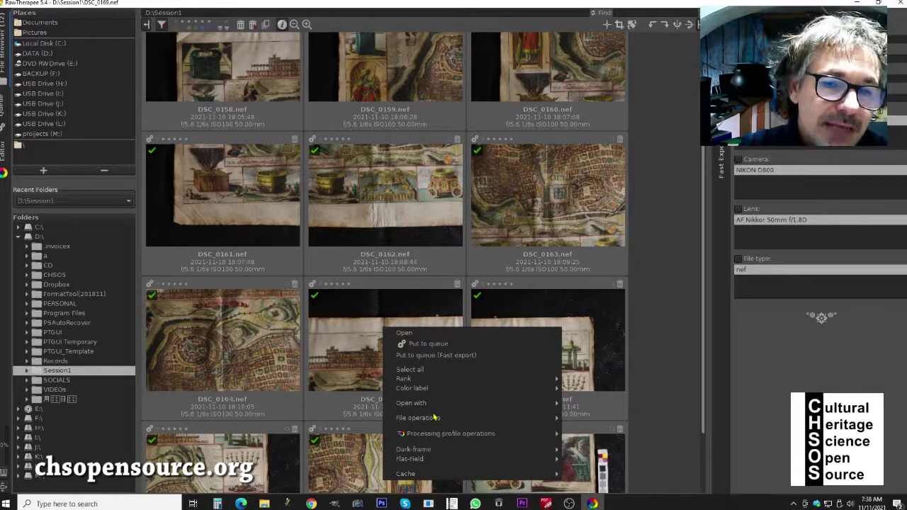
left_click(418, 348)
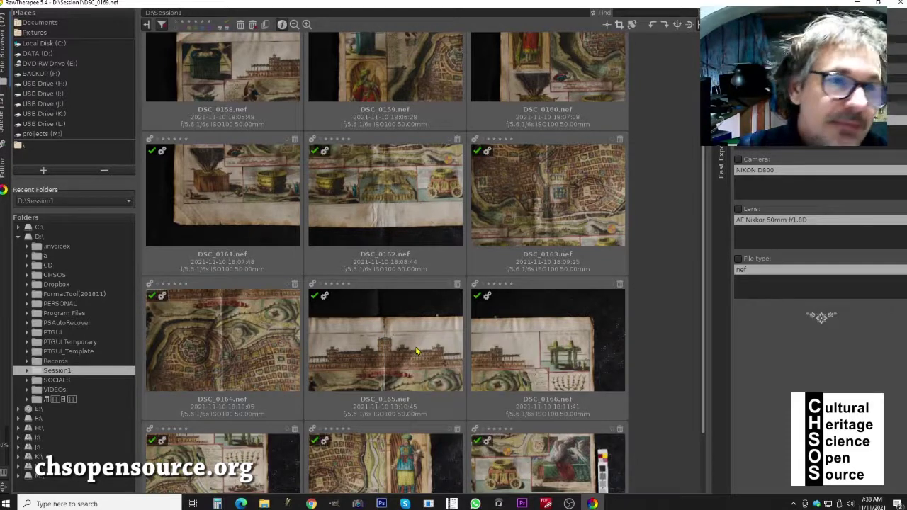
left_click(2, 117)
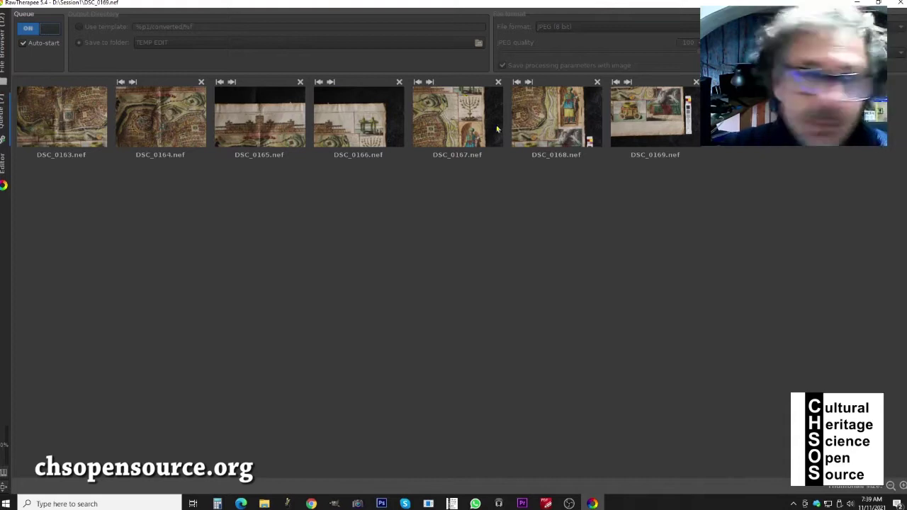
- Switch to the TEMP EDIT folder in File Explorer and check the exported files
key("alt+Tab")
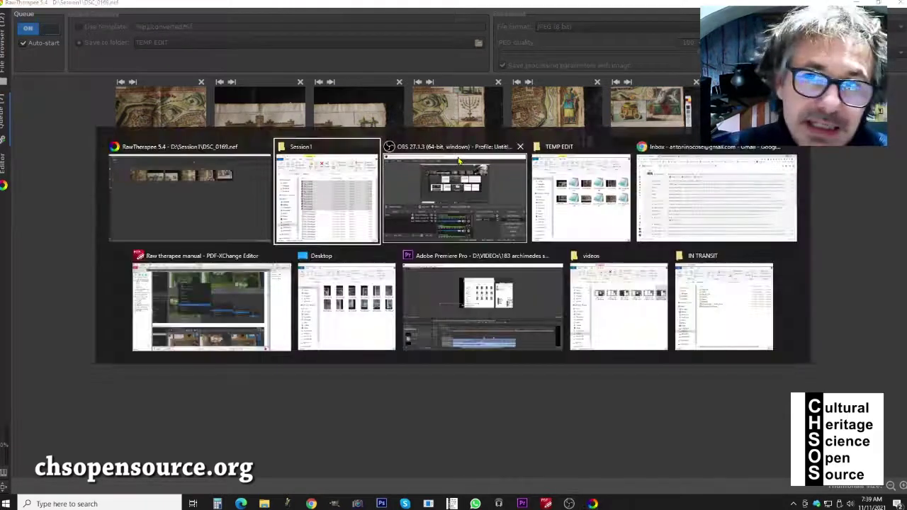
key("Escape")
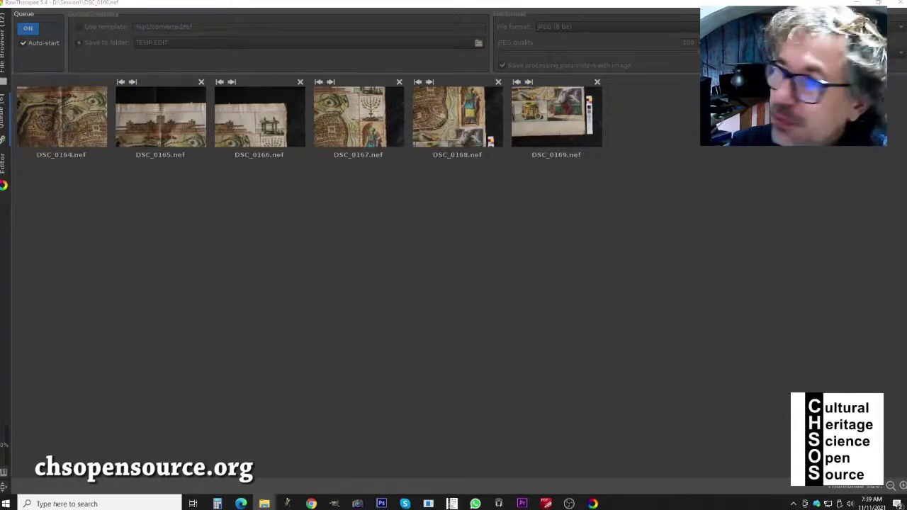
key("alt+Tab")
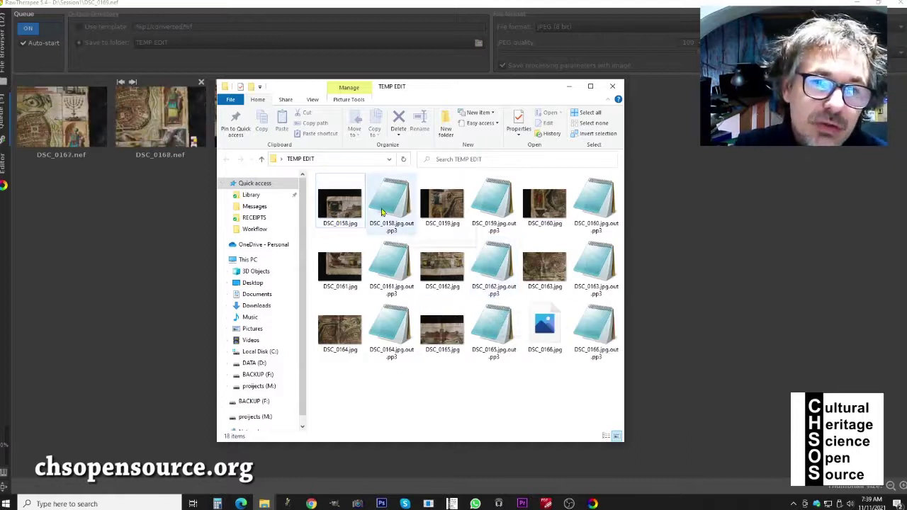
- Show the TEMP EDIT files in Details view sorted by type and delete all the .out.pp3 files from DSC_0158 to DSC_0169
left_click(399, 196)
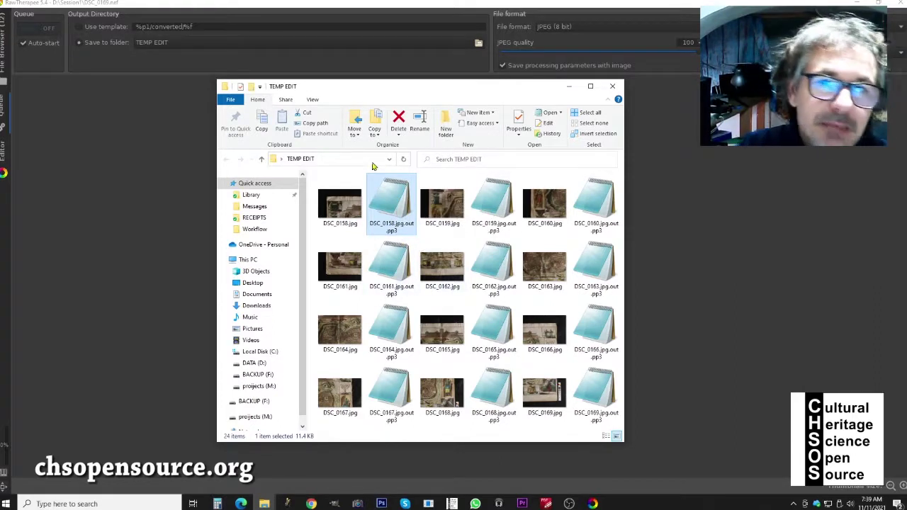
left_click(312, 101)
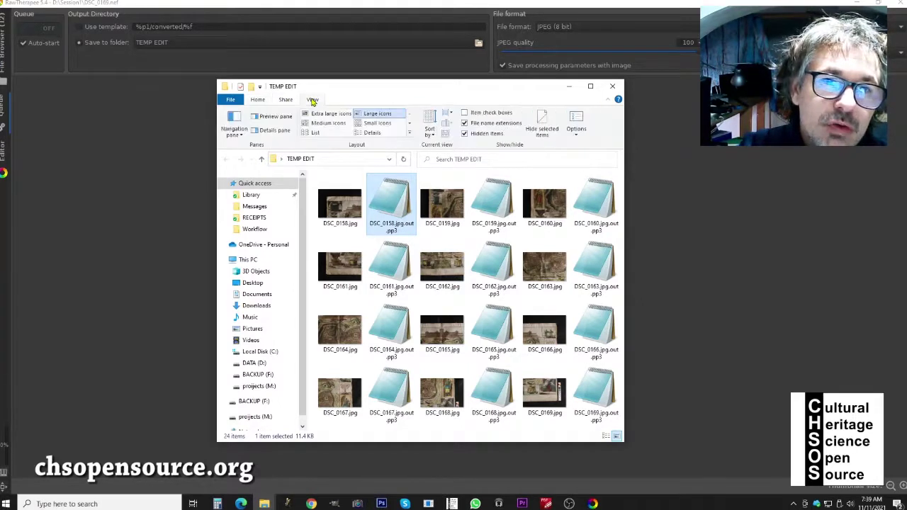
left_click(373, 135)
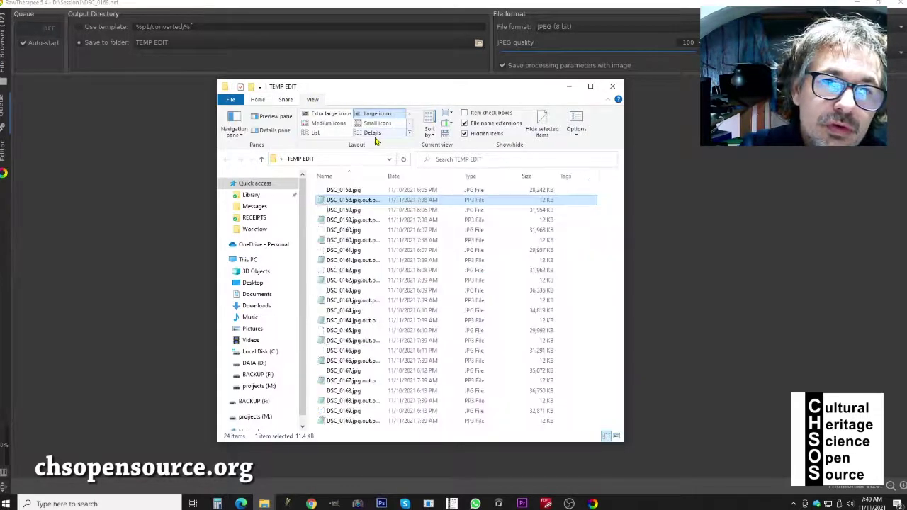
left_click(479, 177)
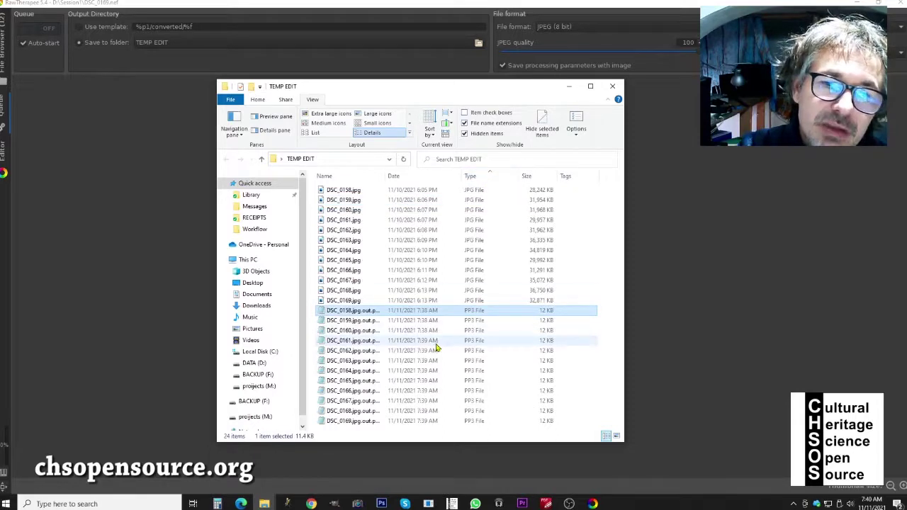
left_click(370, 424, "shift")
key("Delete")
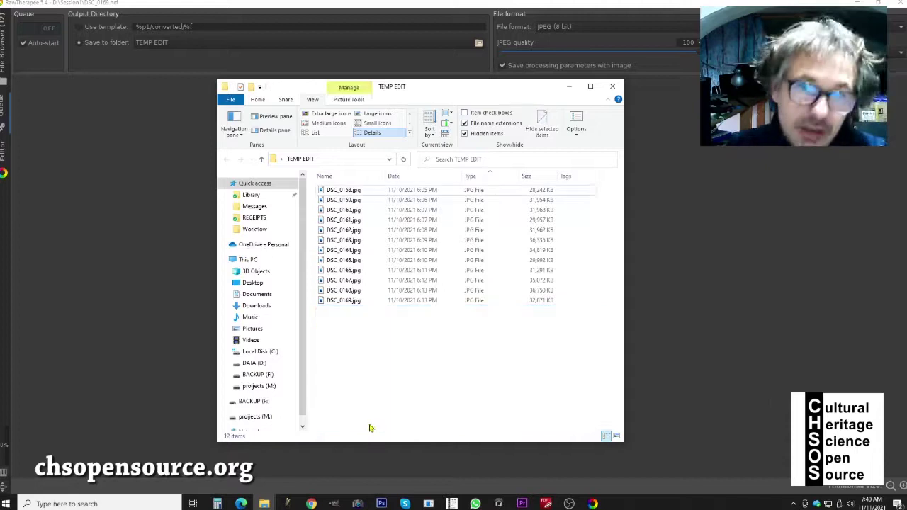
left_click(359, 320)
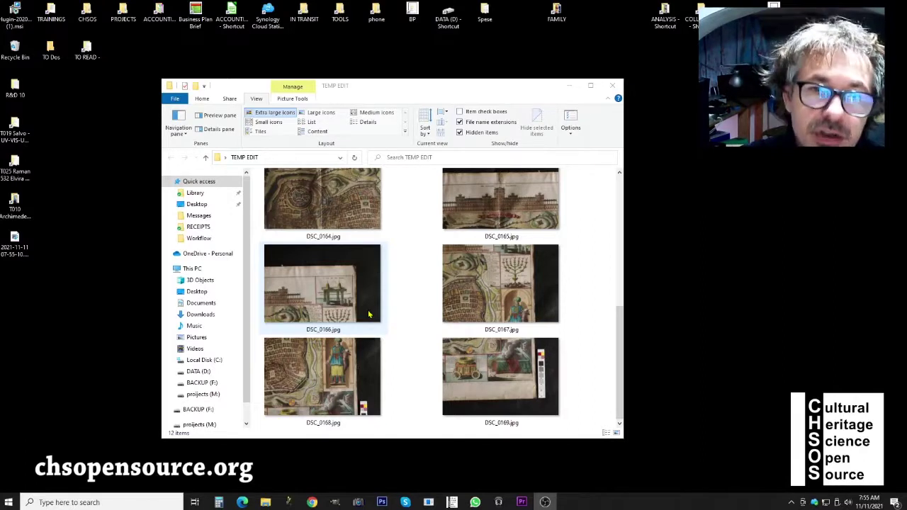
- Look over the overlapping JPG thumbnails in TEMP EDIT, launch Hugin and look at its interface options
scroll(365, 298, "up", 5)
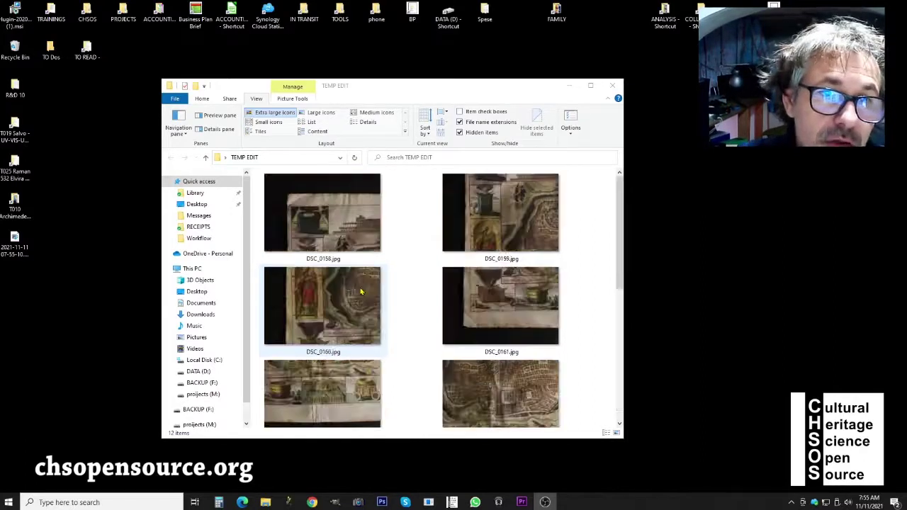
scroll(330, 234, "down", 2)
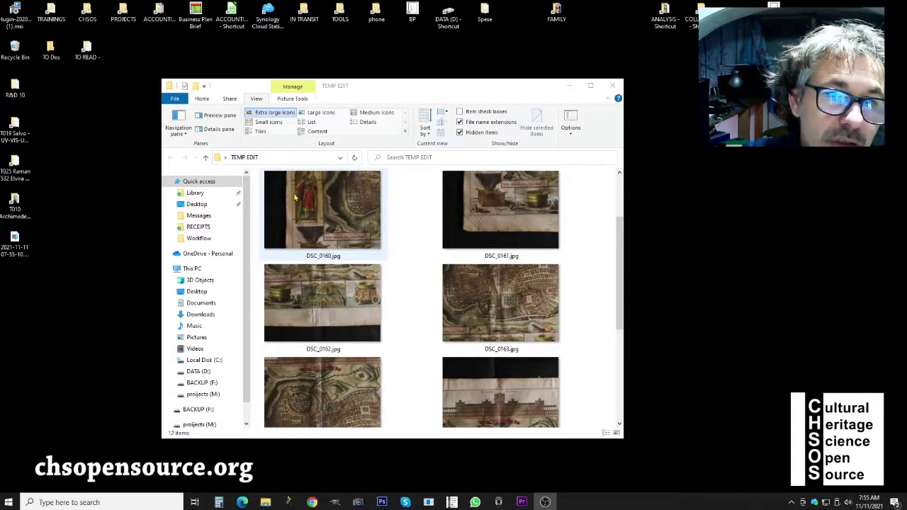
key("super")
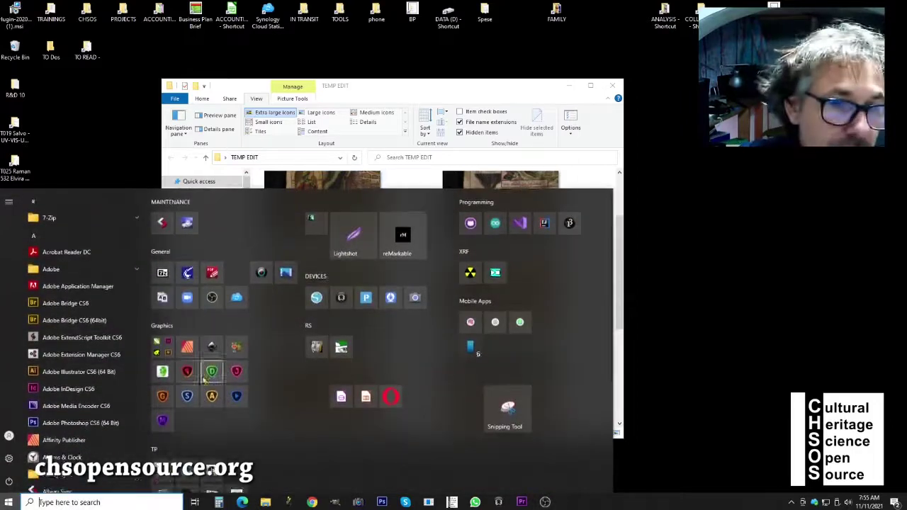
scroll(211, 364, "down", 3)
left_click(211, 358)
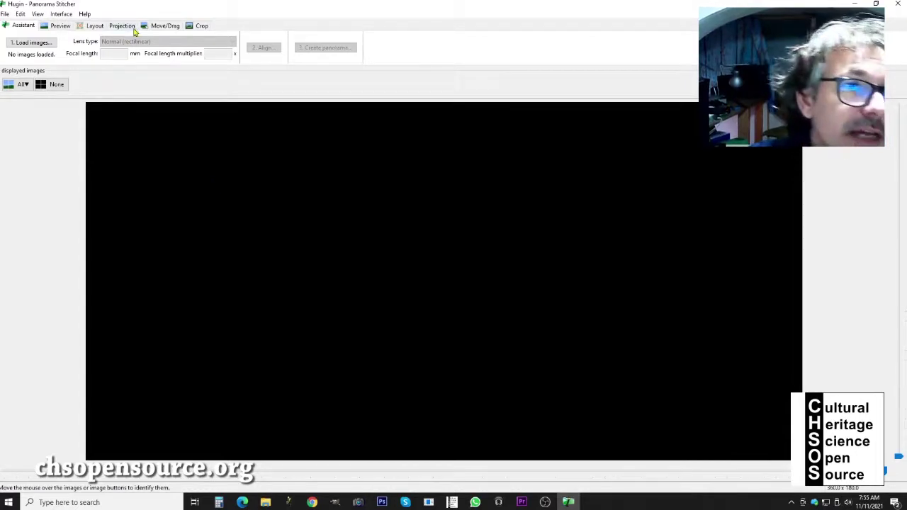
left_click(68, 16)
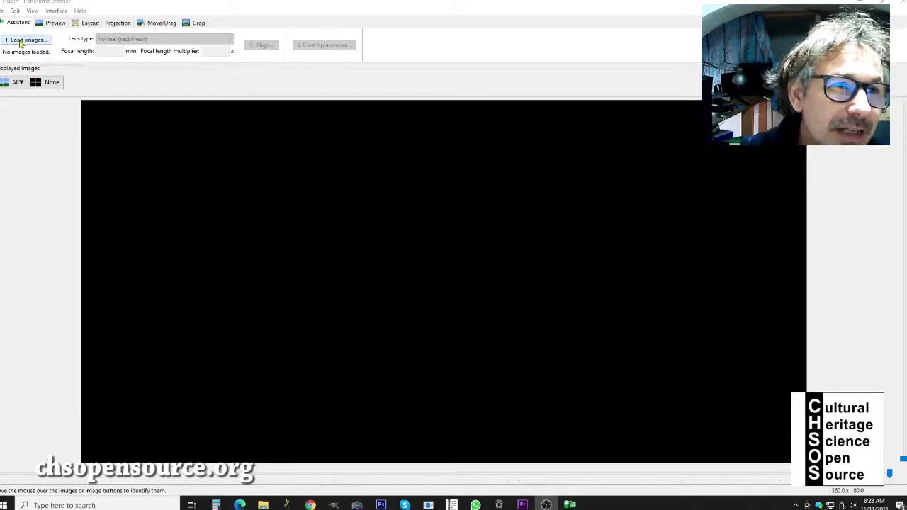
- Load the images DSC_0158.jpg through DSC_0169.jpg from the TEMP EDIT folder on the Desktop
left_click(21, 40)
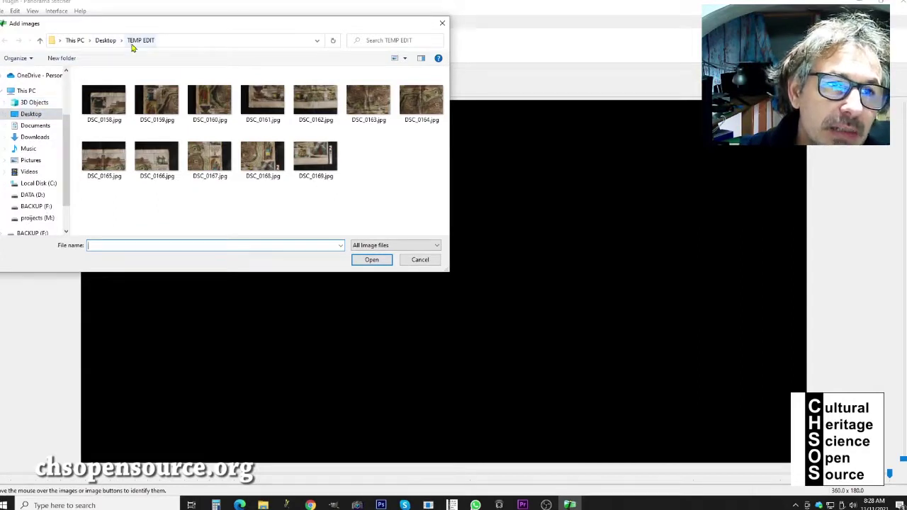
left_click(104, 100)
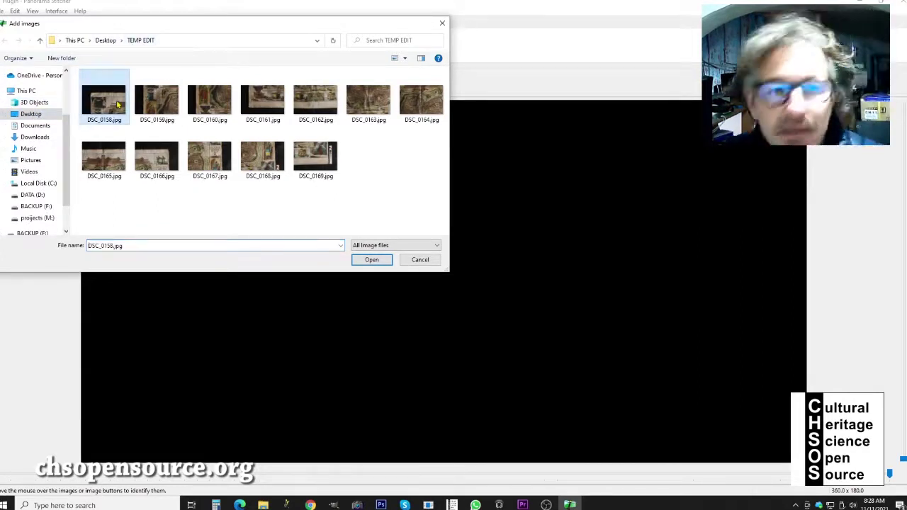
left_click(311, 171, "shift")
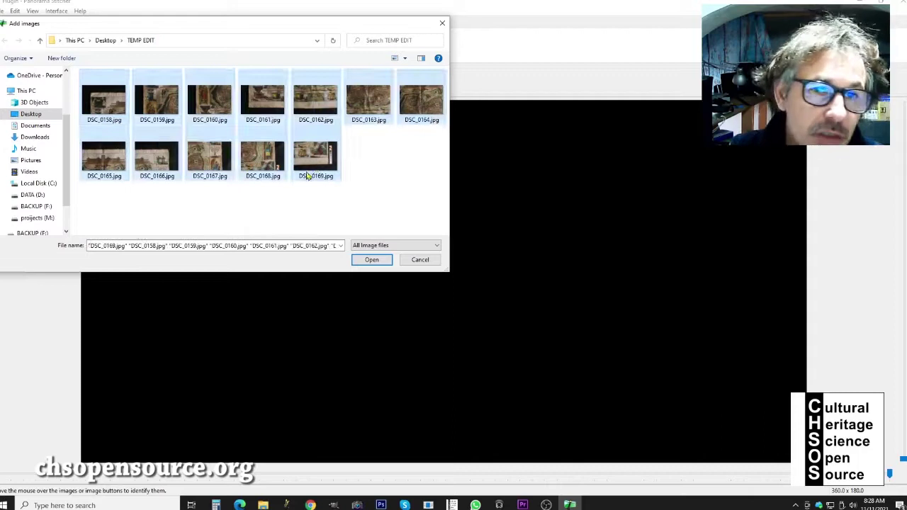
left_click(362, 261)
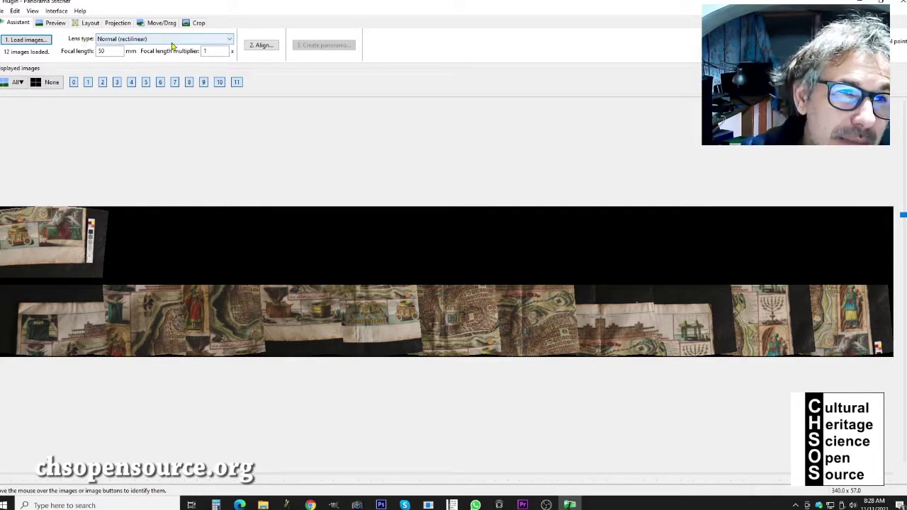
- Review the lens type options, keep Normal (rectilinear), and check the focal length and the focal length multiplier
left_click(144, 40)
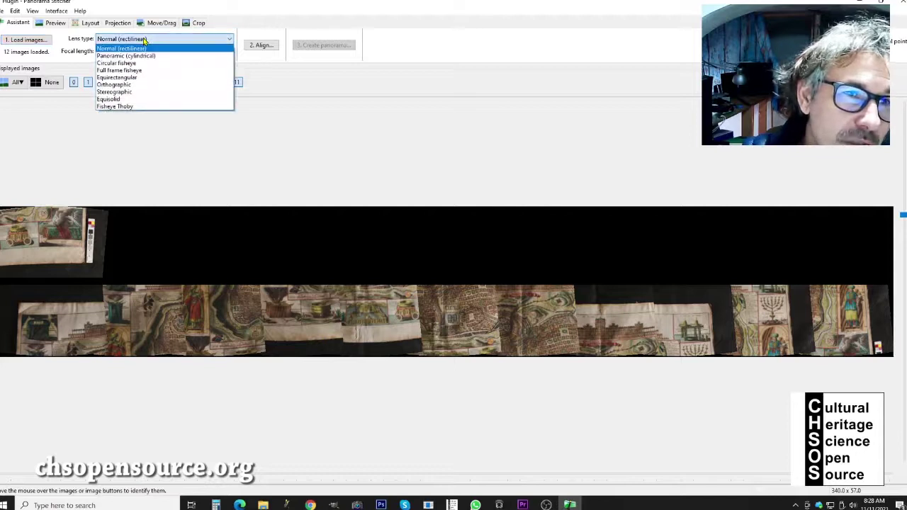
left_click(145, 41)
left_click(114, 50)
type("30")
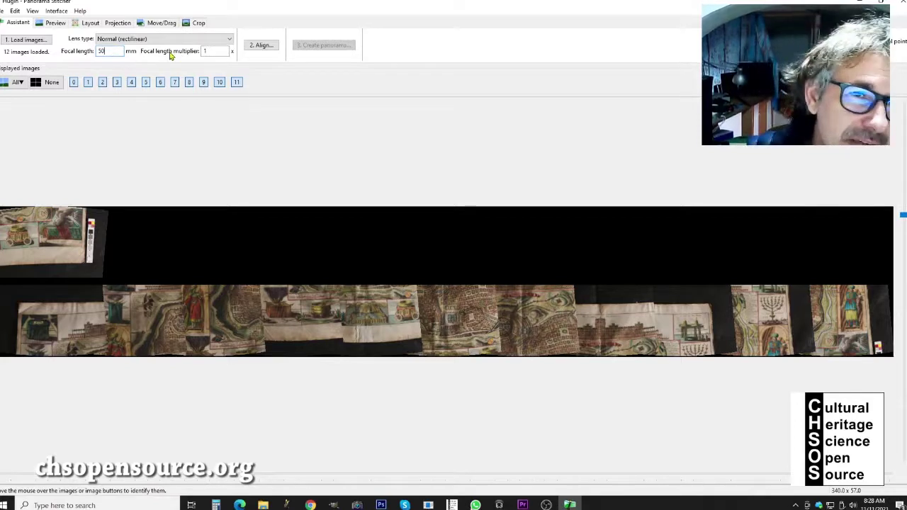
left_click(217, 50)
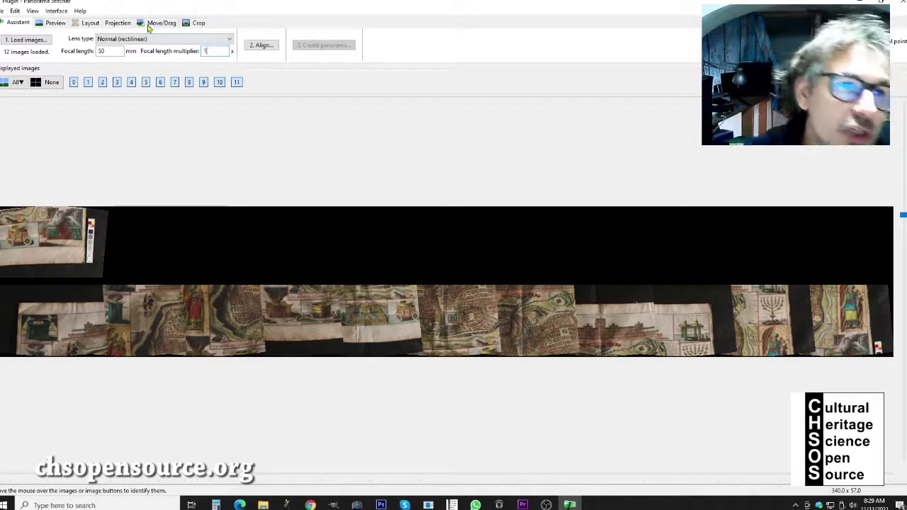
- Set the focal length to 1000 mm and align the loaded images
double_click(111, 51)
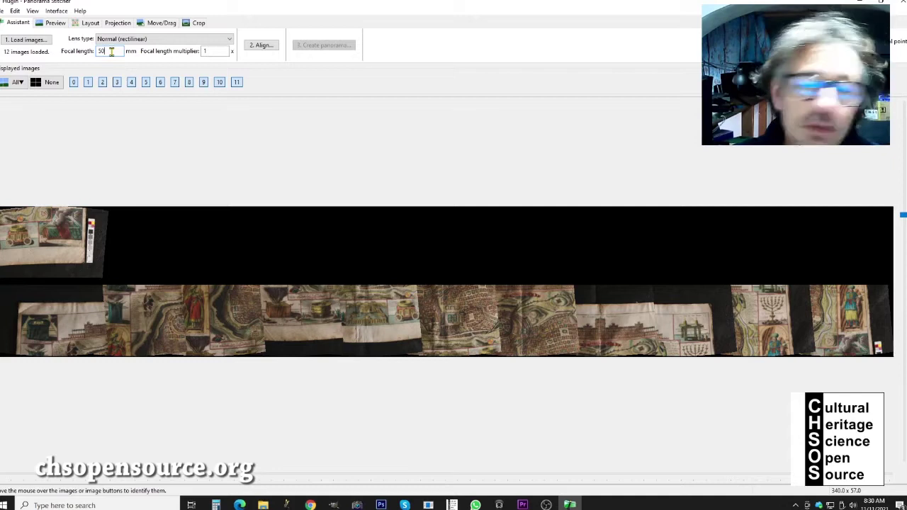
key("BackSpace")
key("BackSpace")
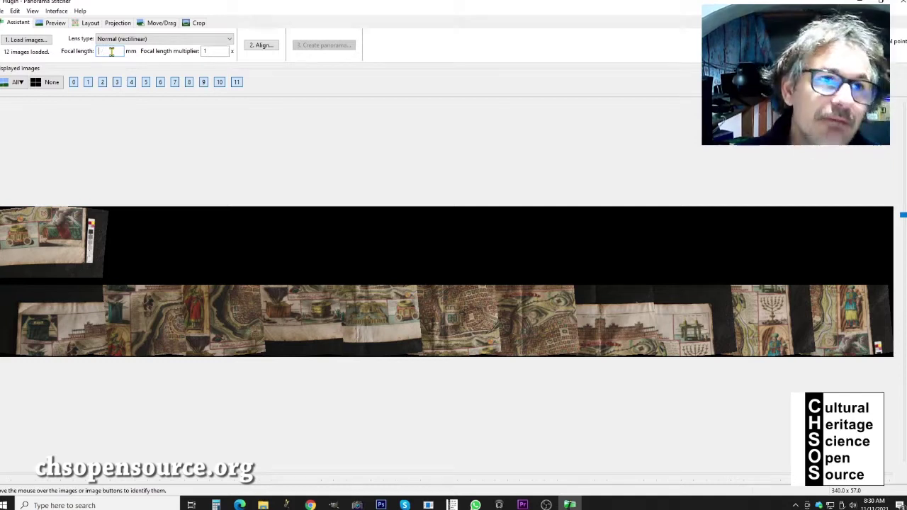
type("1")
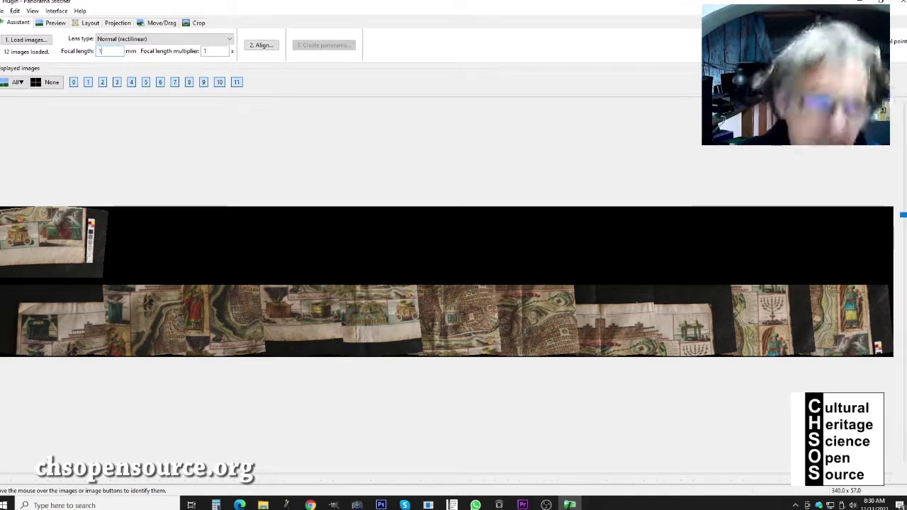
type("000")
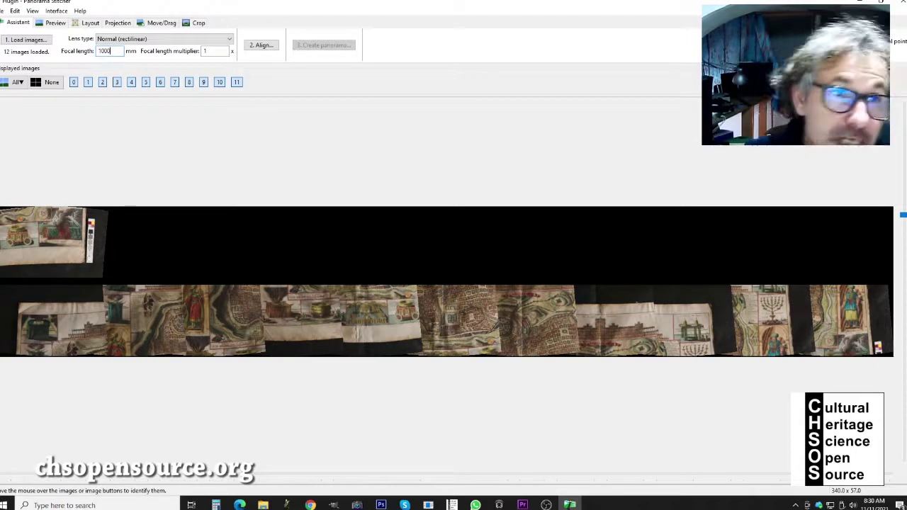
left_click(267, 46)
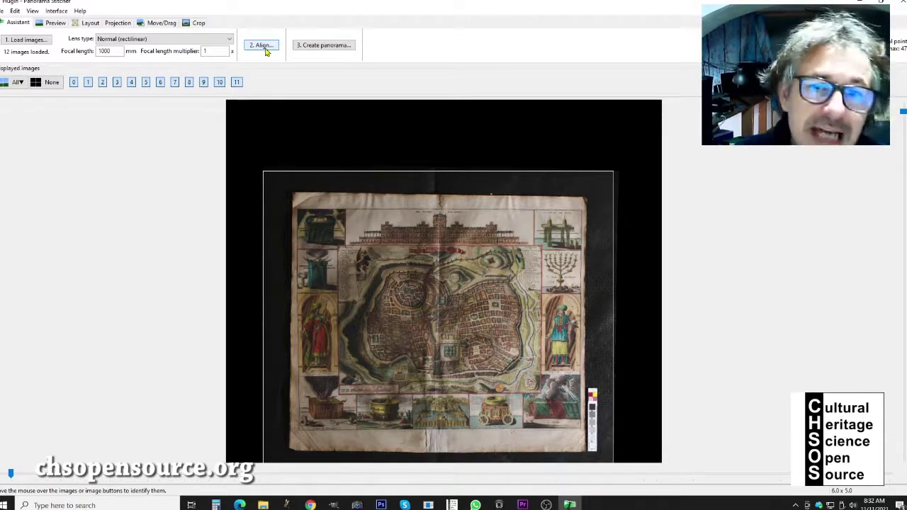
left_click(264, 47)
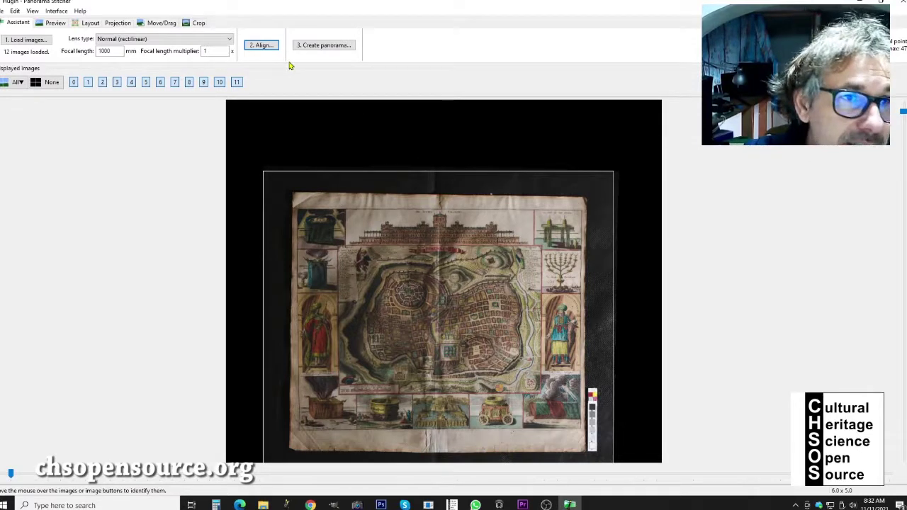
- Start creating the panorama with JPEG as the LDR format, keeping quality 90 and the exposure corrected, low dynamic range output
left_click(320, 46)
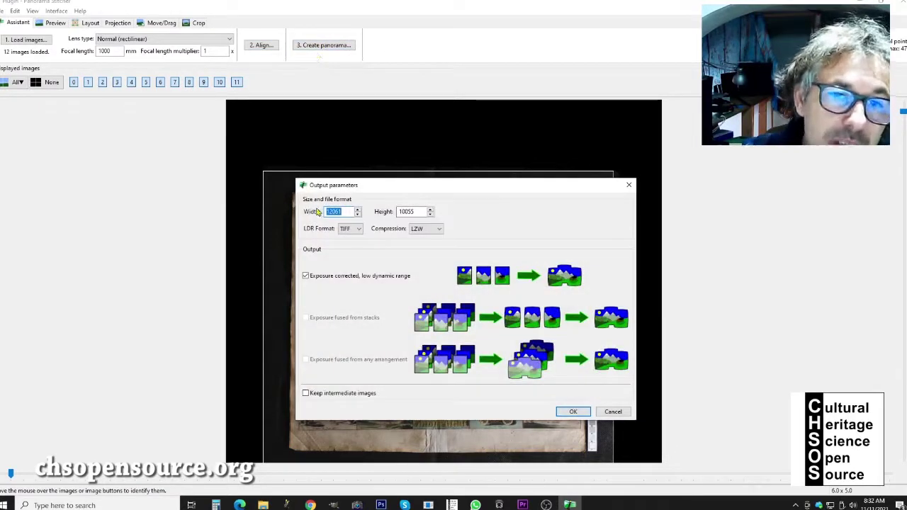
left_click(346, 212)
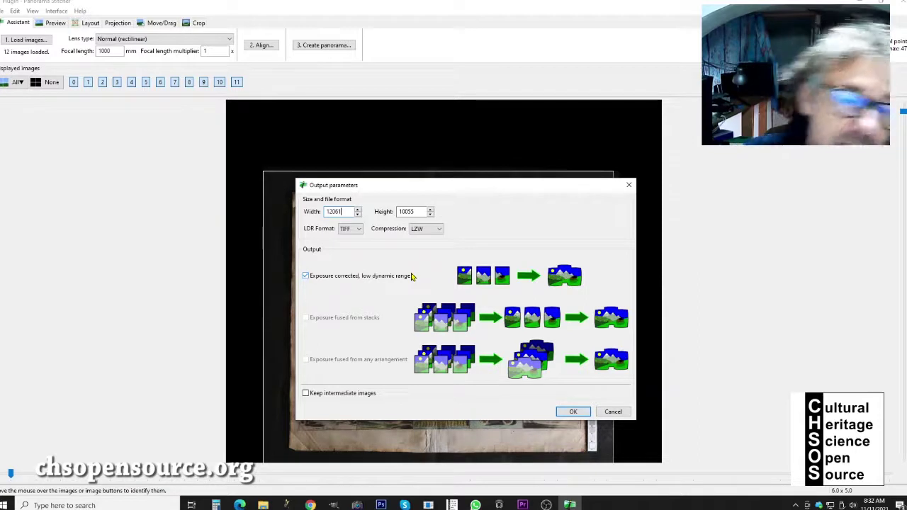
left_click(358, 229)
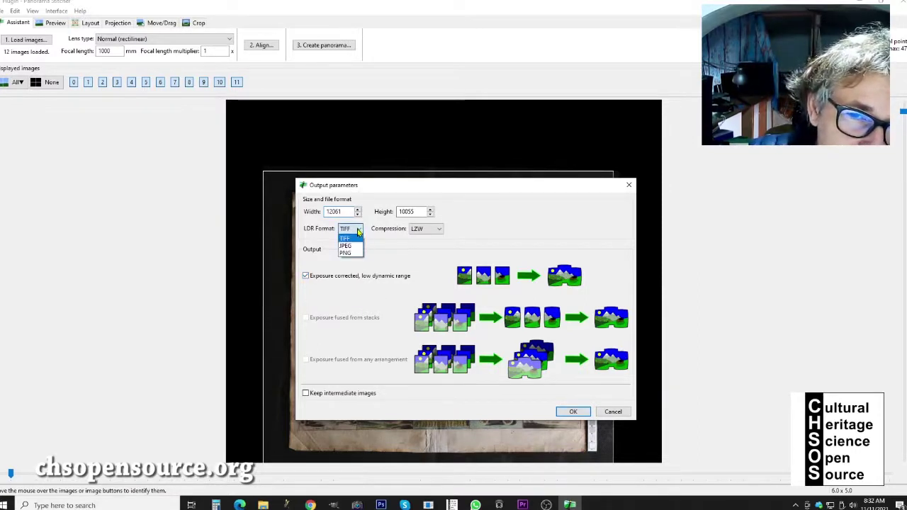
left_click(348, 247)
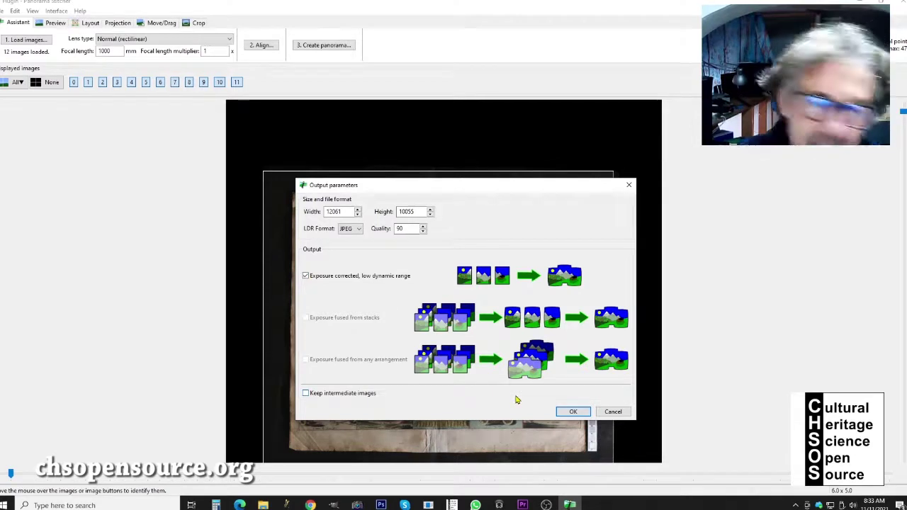
left_click(577, 417)
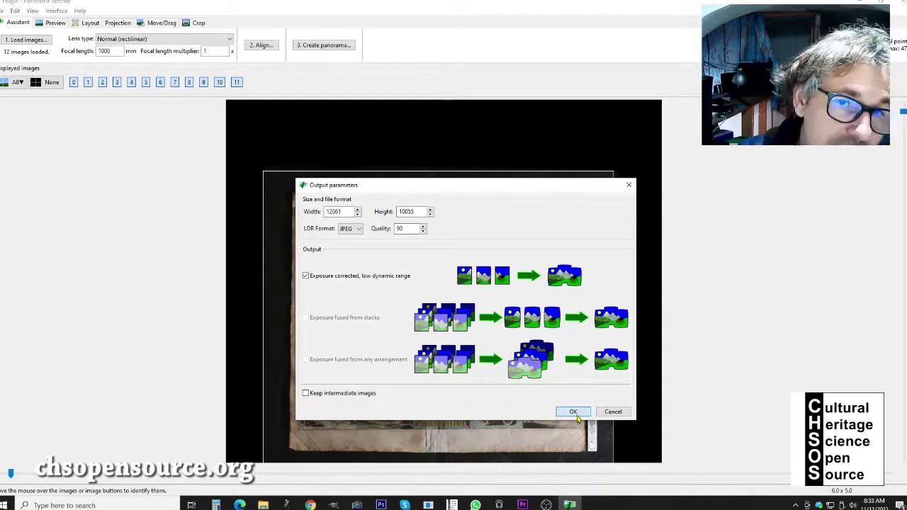
- Save the project file as DSC_0158 - DSC_0169.pto in the TEMP EDIT folder
left_click_drag(136, 46, 156, 143)
left_click(210, 221)
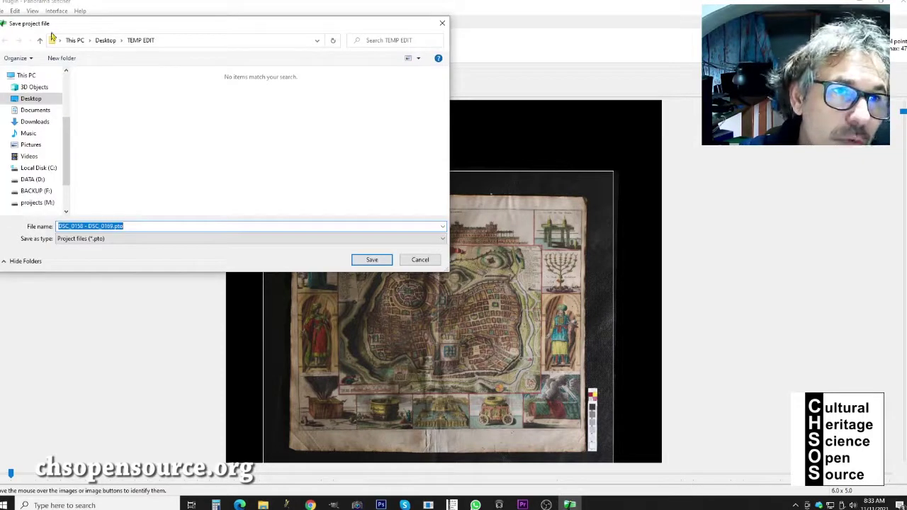
left_click_drag(52, 21, 92, 51)
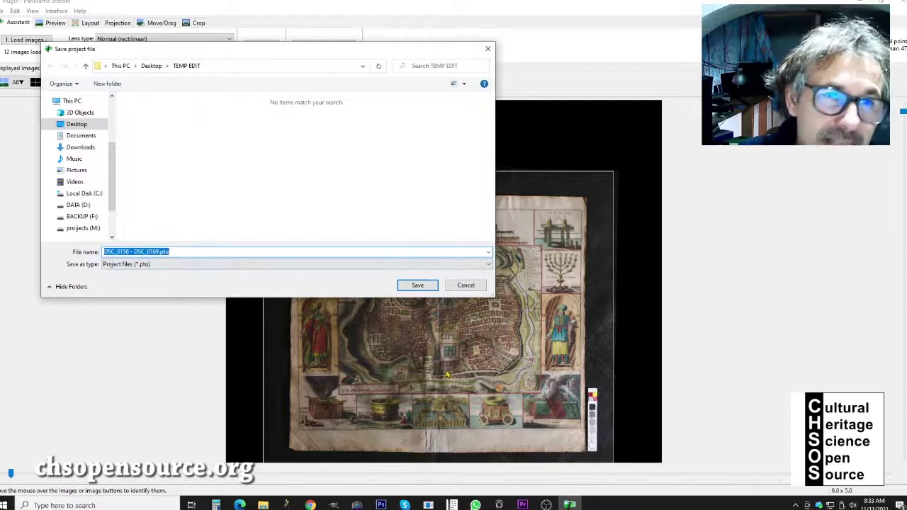
left_click(417, 285)
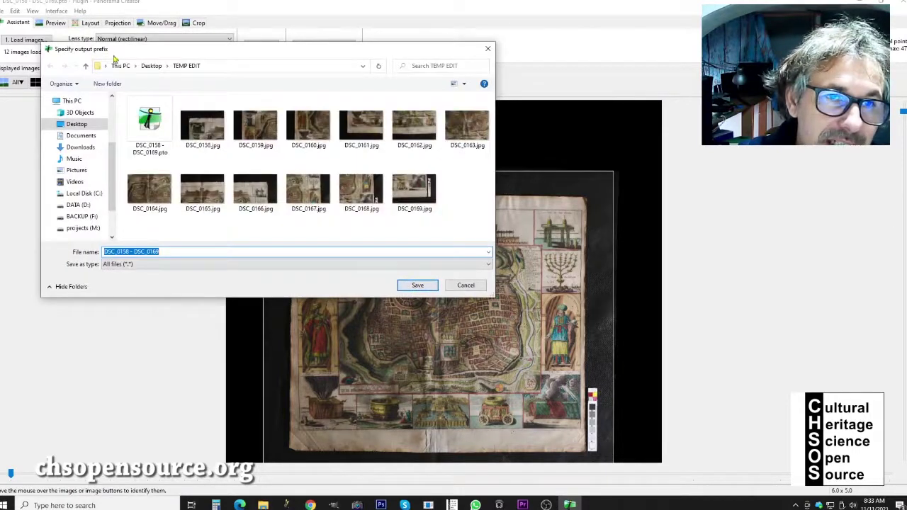
- Stitch the panorama with the output prefix DSC_0158 - DSC_0169 in the TEMP EDIT folder, and close the Batch Processor once the batch completes
left_click(417, 284)
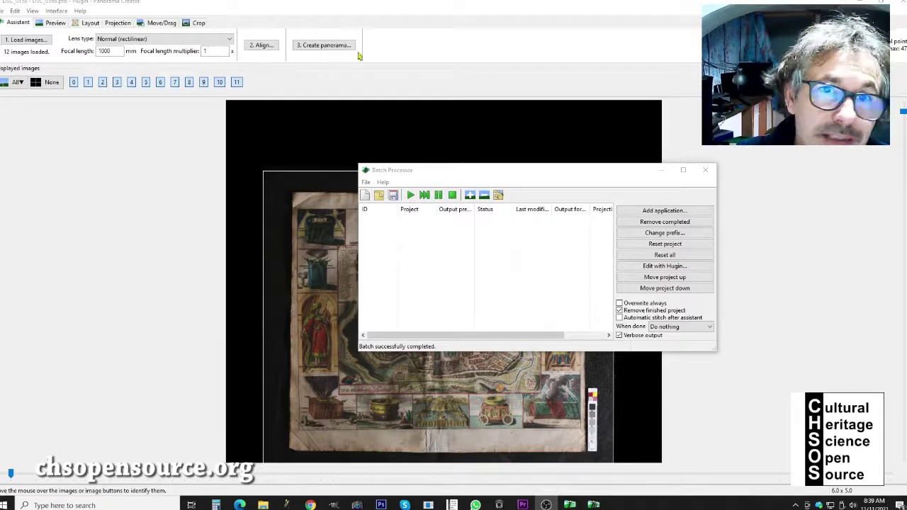
left_click_drag(546, 166, 431, 149)
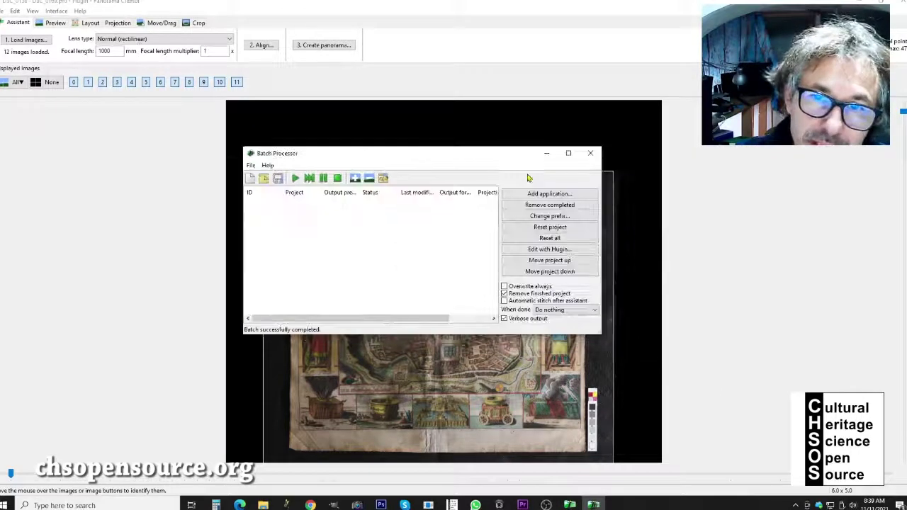
left_click(594, 155)
- Switch to the TEMP EDIT folder in File Explorer and locate the stitched JPG and the Hugin project file
key("alt+Tab")
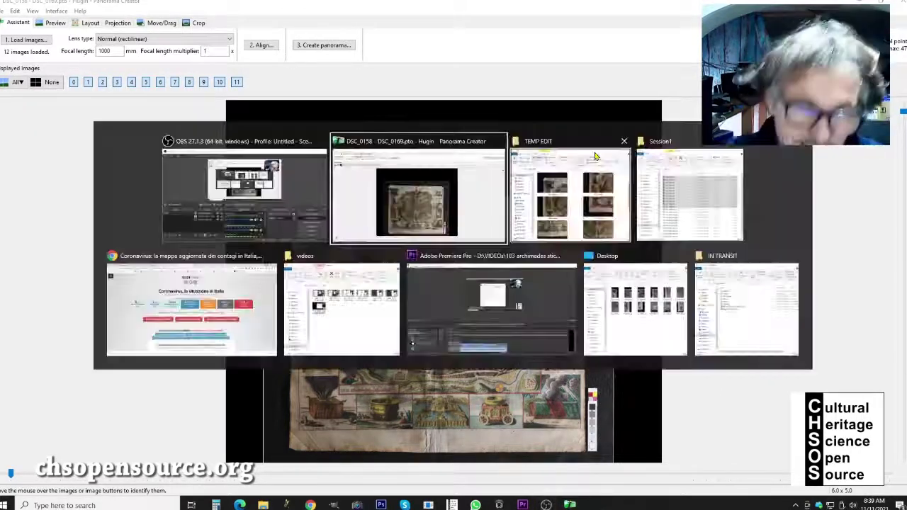
left_click(595, 156)
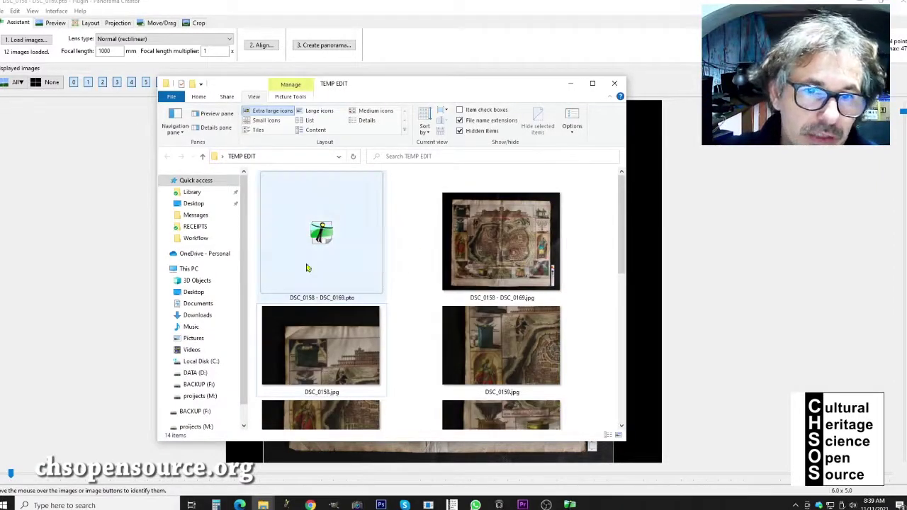
left_click(468, 228)
left_click(300, 205)
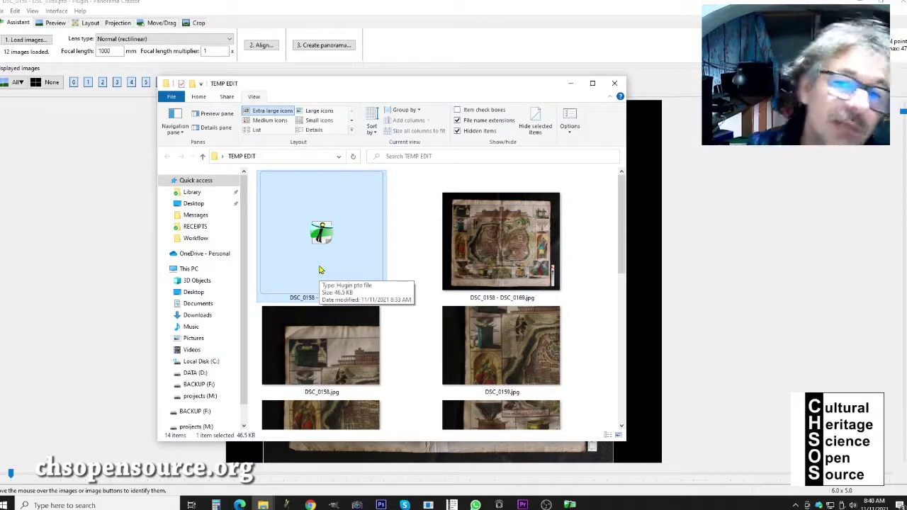
- Check the file properties and pixel dimensions of DSC_0158 - DSC_0169.jpg and compare them with those of the single shot DSC_0158.jpg
left_click(483, 245)
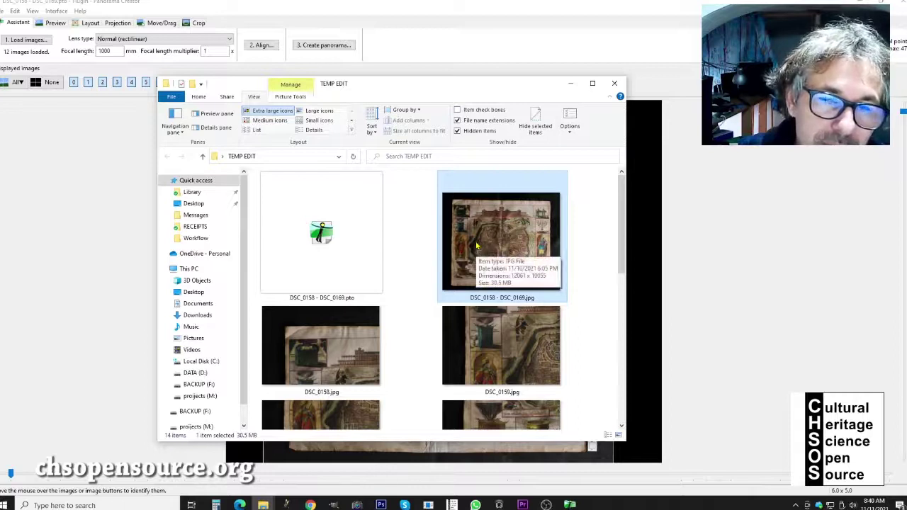
right_click(476, 246)
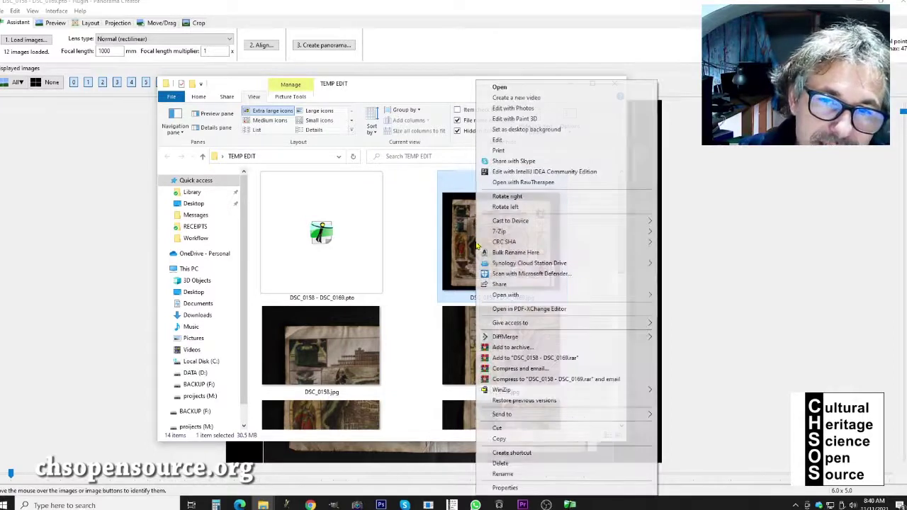
left_click(505, 488)
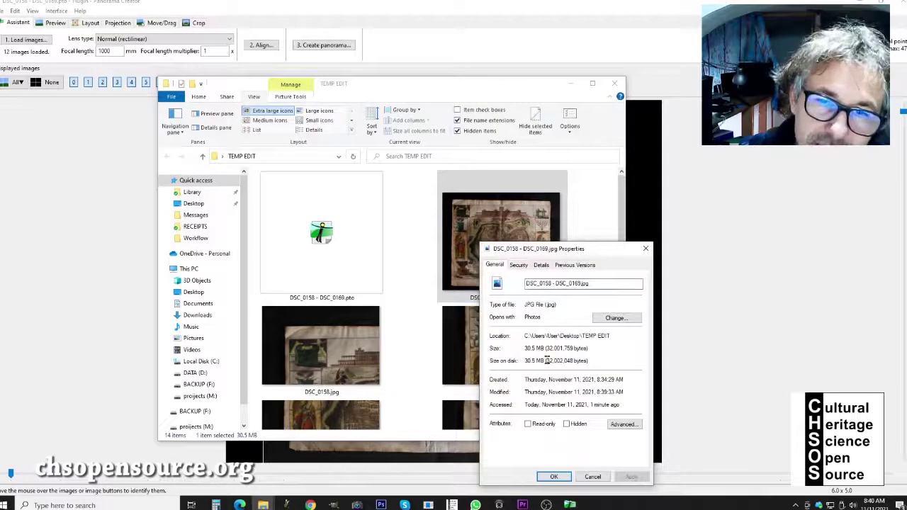
left_click(645, 249)
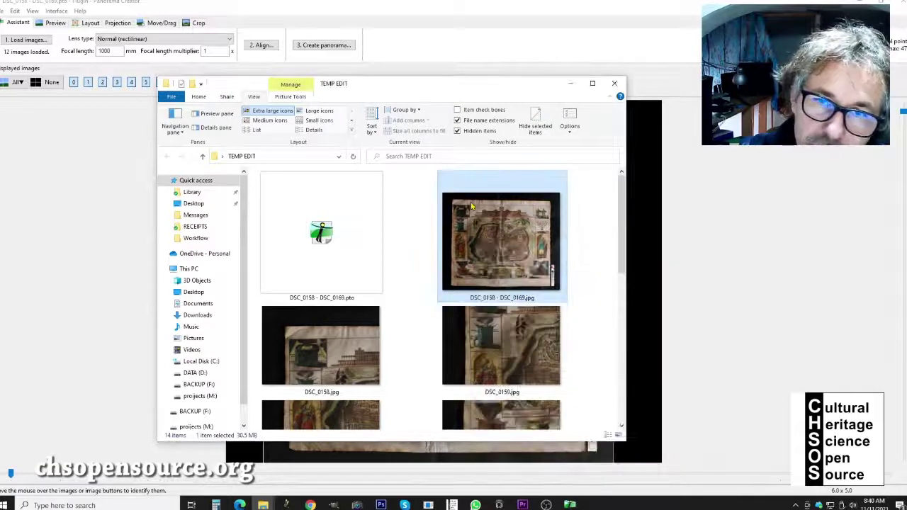
mouse_move(472, 205)
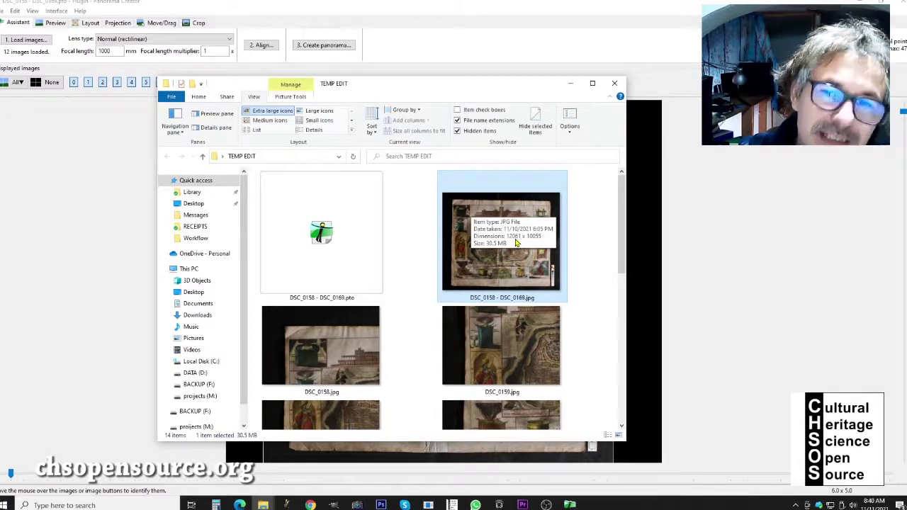
left_click(352, 332)
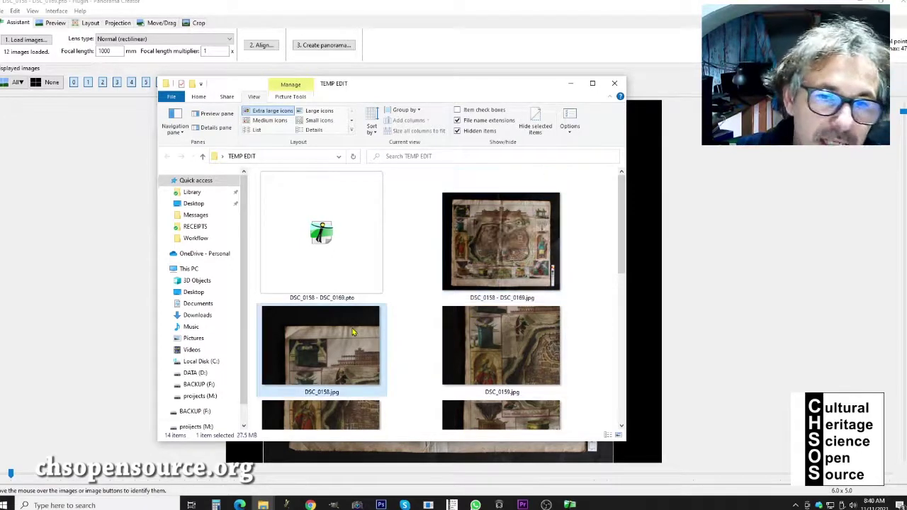
mouse_move(309, 337)
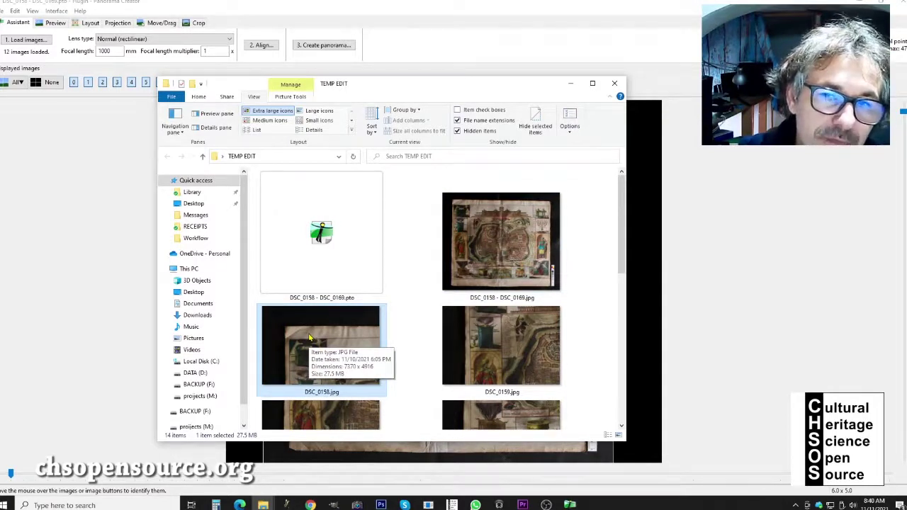
- Open the stitched DSC_0158 - DSC_0169.jpg in Photos, examine the map's details up close and as a whole, and close the image
left_click(482, 229)
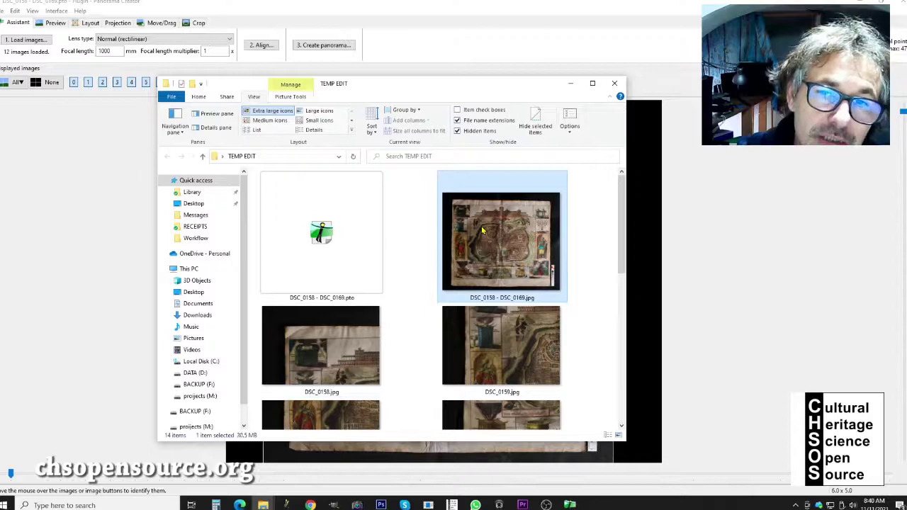
double_click(482, 230)
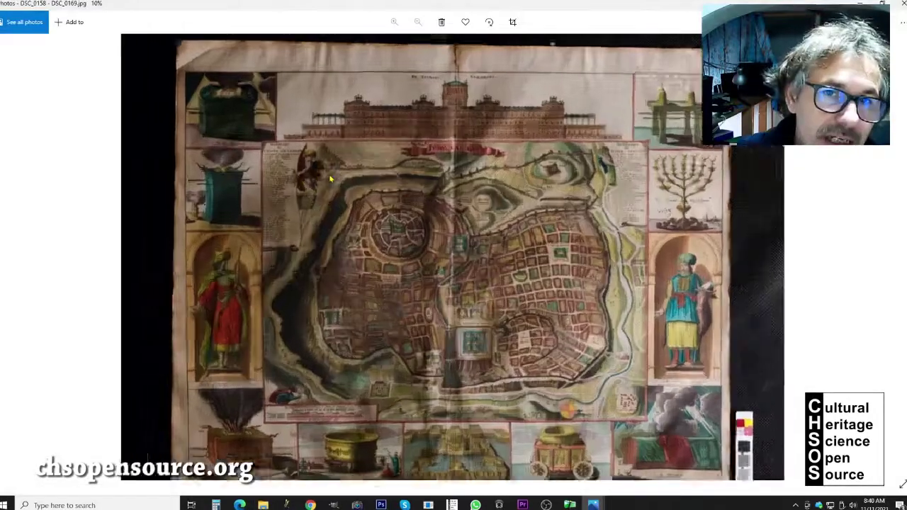
scroll(329, 178, "up", 3)
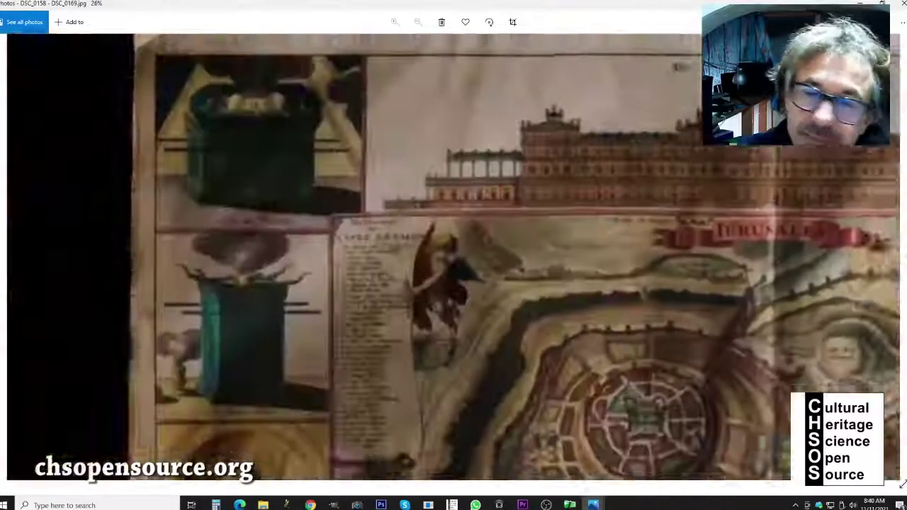
scroll(377, 428, "down", 3)
scroll(378, 427, "up", 4)
scroll(377, 427, "down", 4)
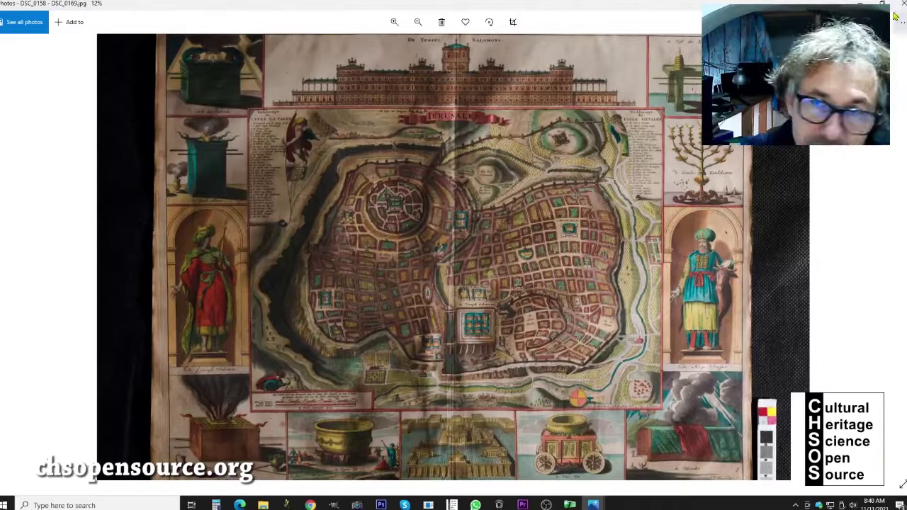
scroll(454, 256, "down", 1)
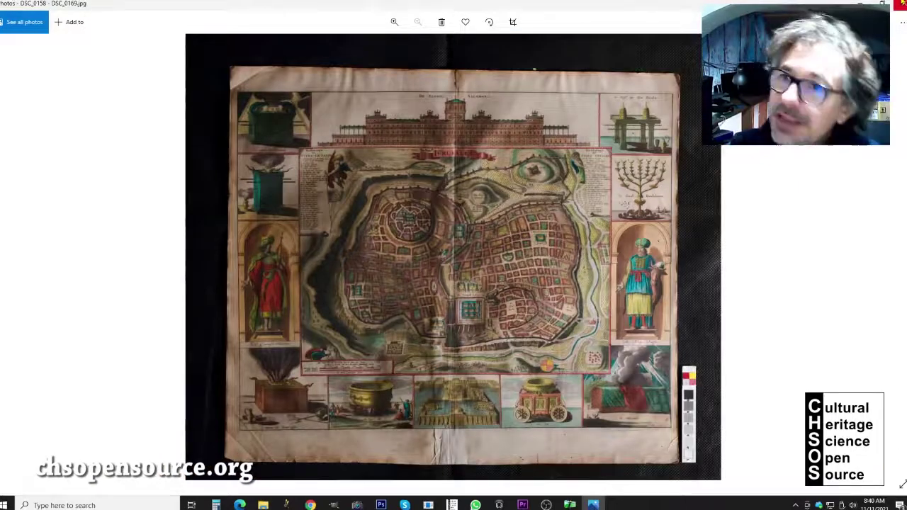
left_click(899, 4)
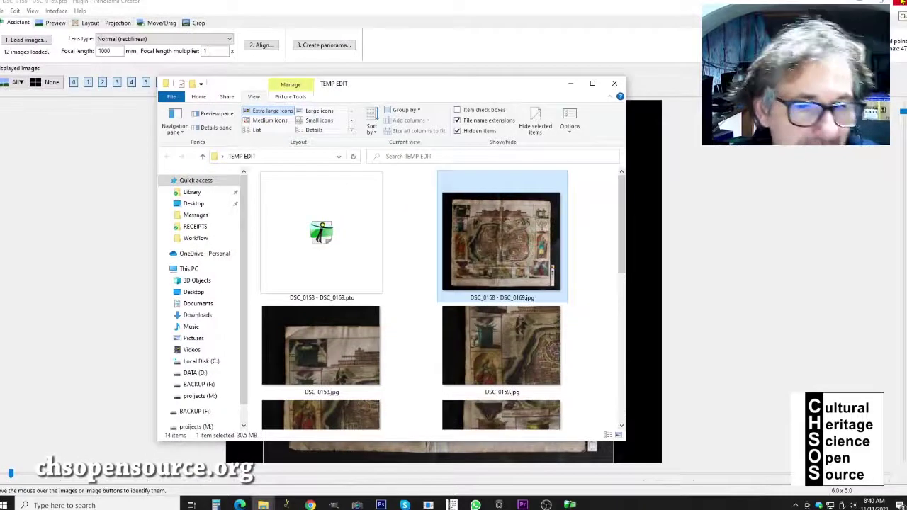